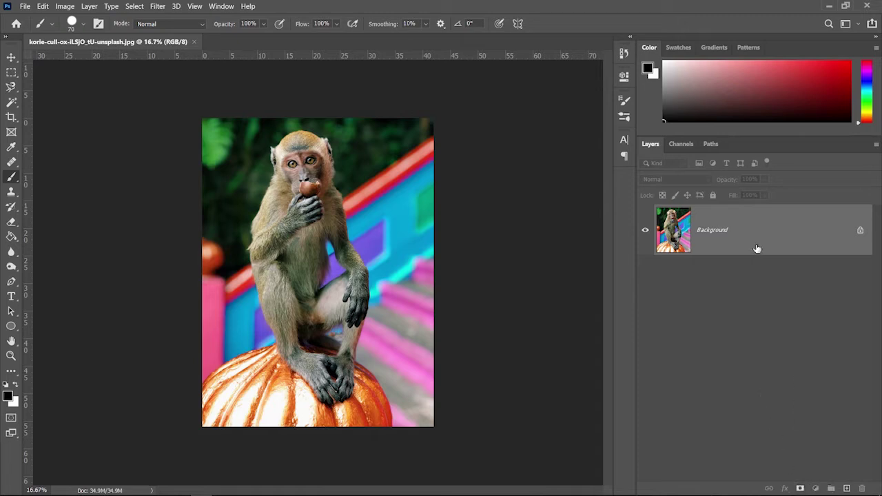
click(800, 487)
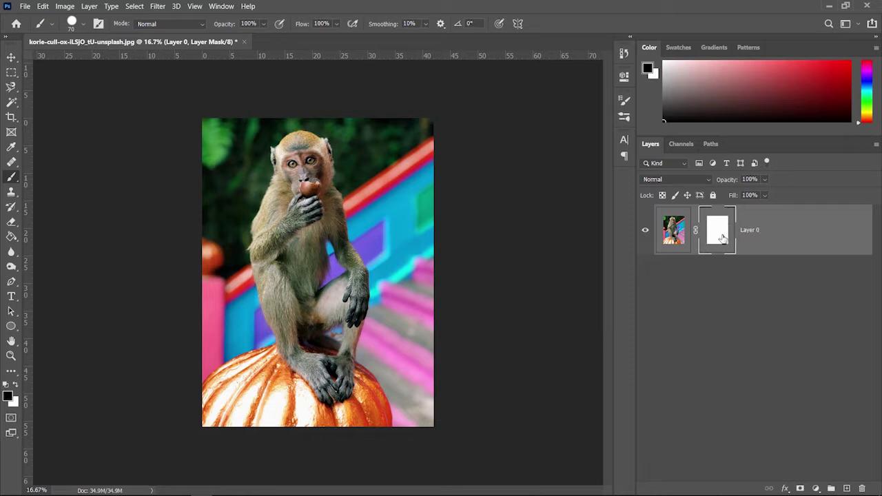
click(800, 488)
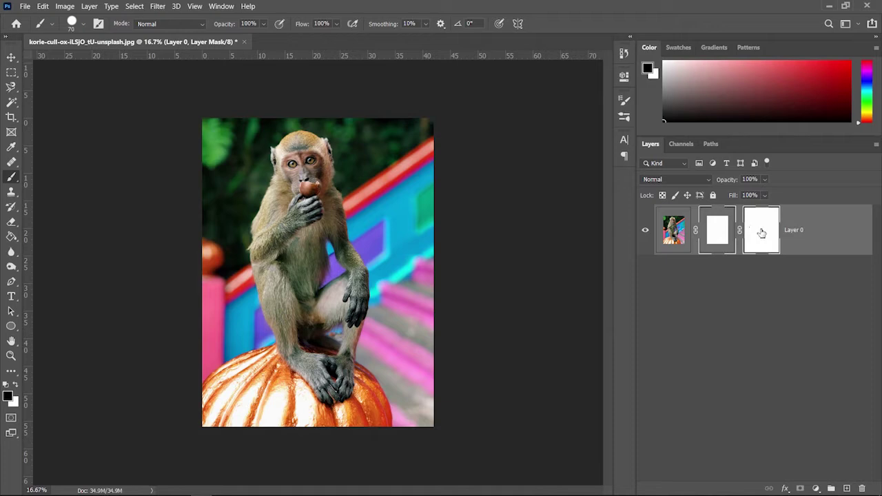
drag(761, 235, 862, 489)
click(413, 197)
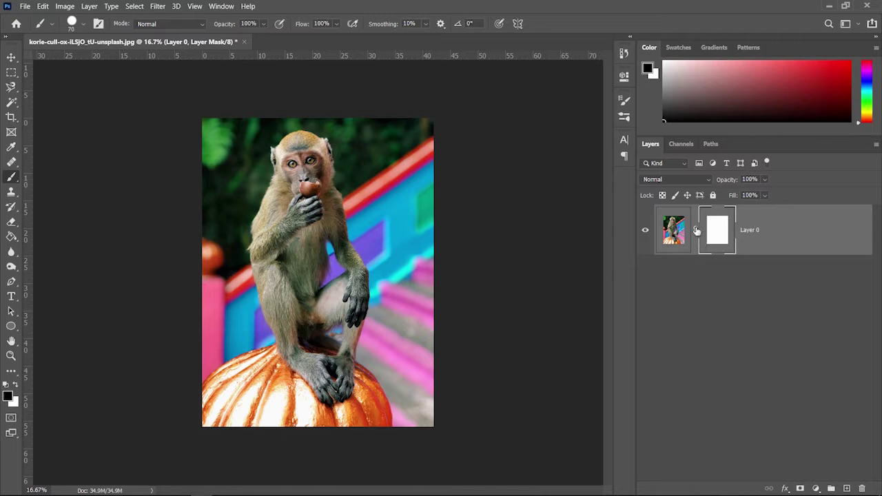
click(669, 237)
click(713, 232)
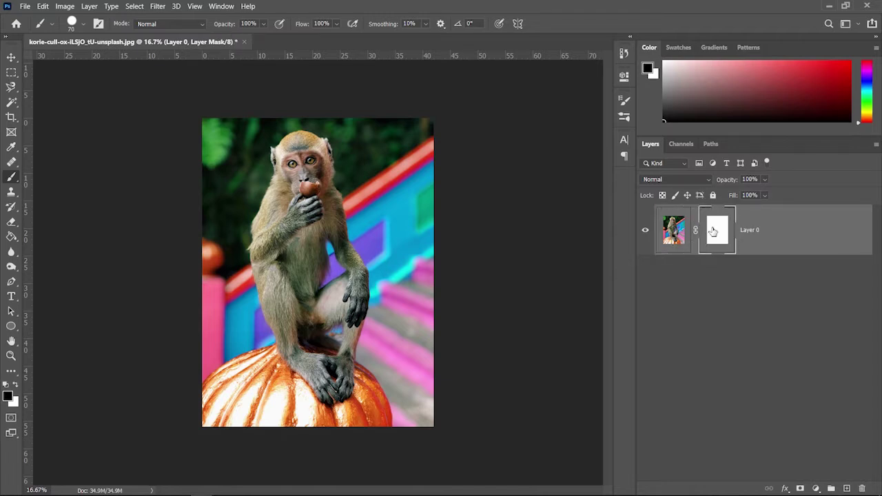
click(672, 234)
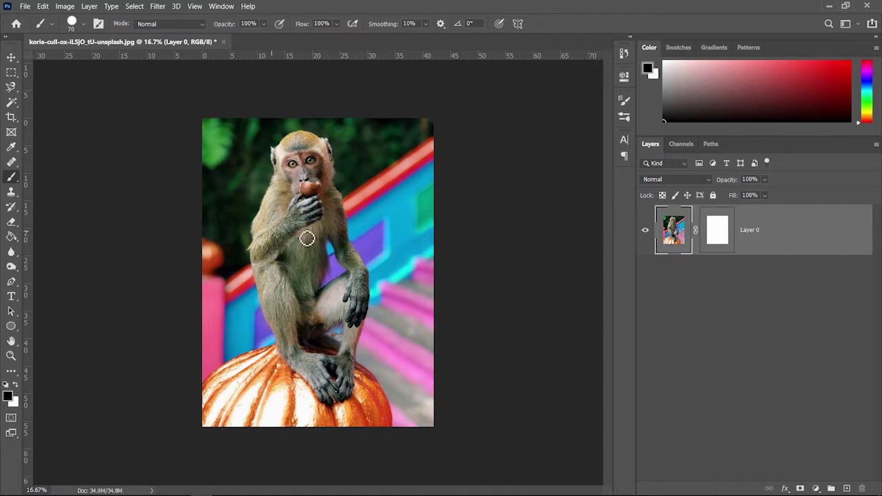
click(712, 242)
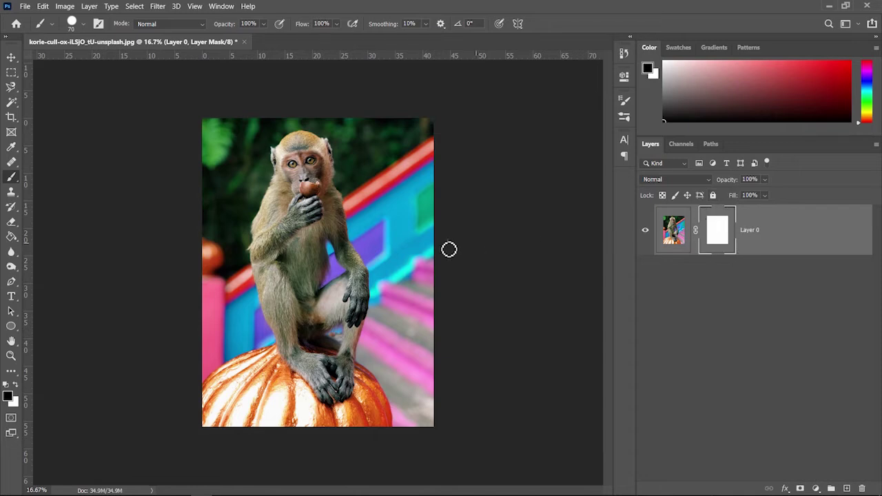
right_click(10, 181)
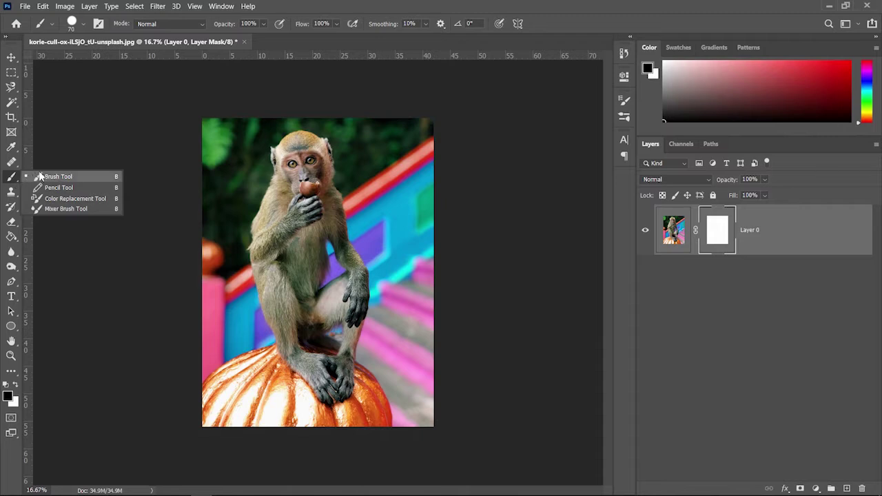
click(46, 181)
right_click(12, 178)
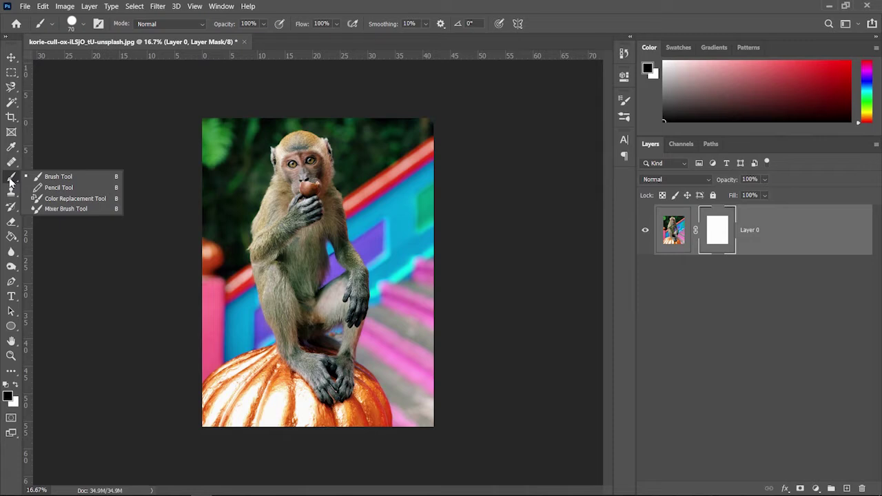
click(11, 206)
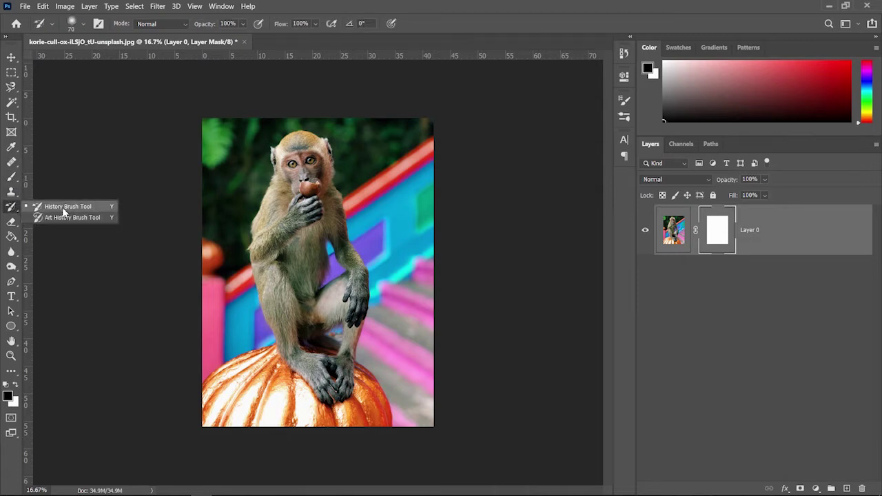
click(11, 176)
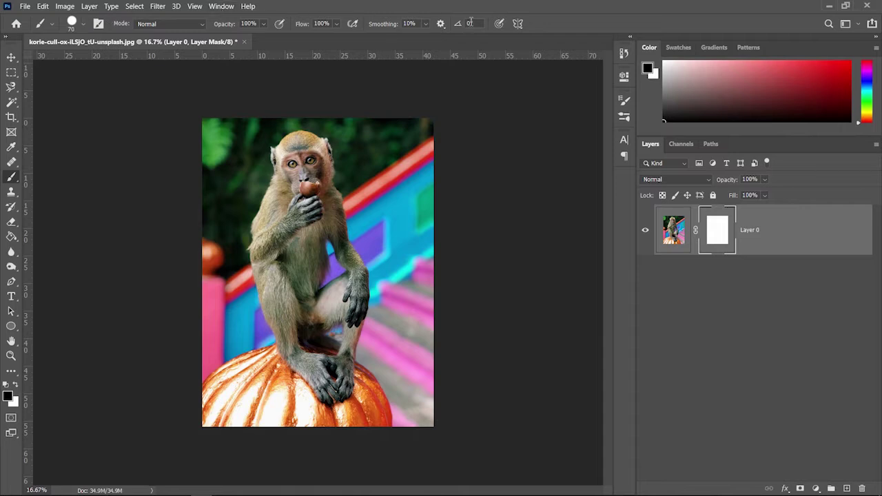
- Set the brush to 155 px size with 87% hardness
right_click(392, 173)
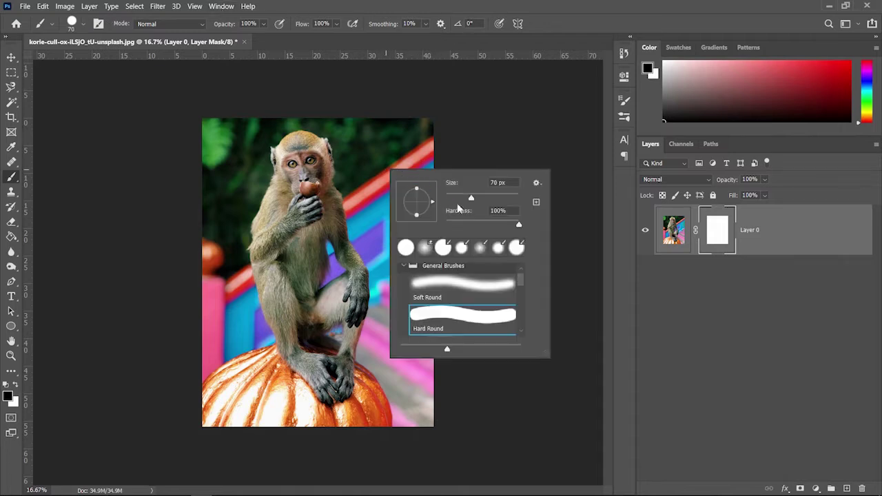
click(492, 198)
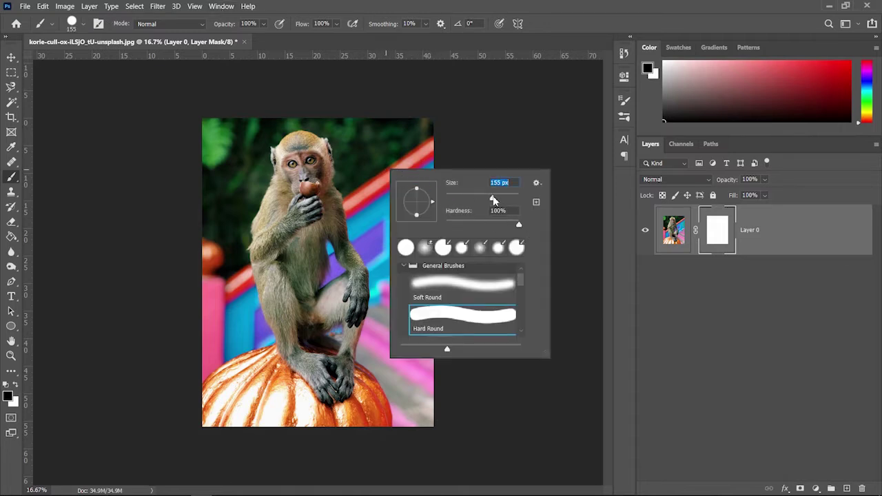
click(519, 223)
drag(518, 223, 402, 216)
click(548, 107)
- Enlarge the brush to 400 px, undo a soft test stroke, and raise hardness to 100%
key(bracketright)
key(bracketright)
key(bracketright)
key(bracketright)
key(bracketright)
drag(390, 147, 408, 180)
key(ctrl+z)
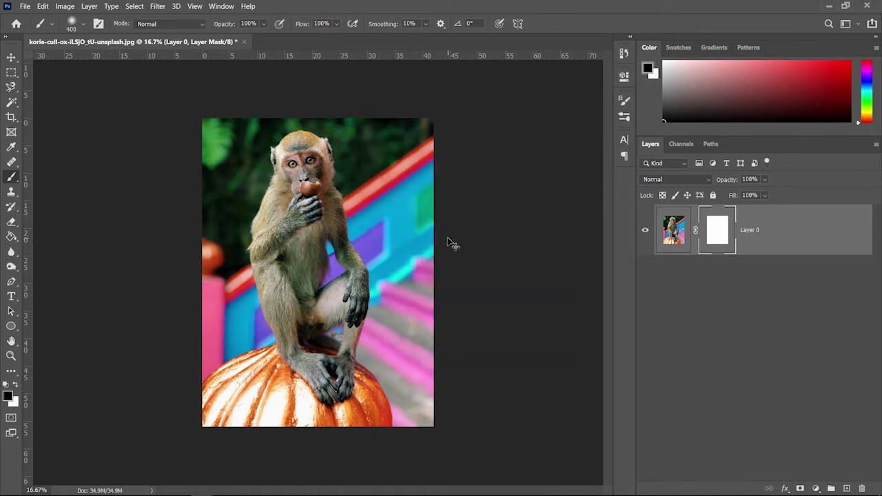
right_click(381, 146)
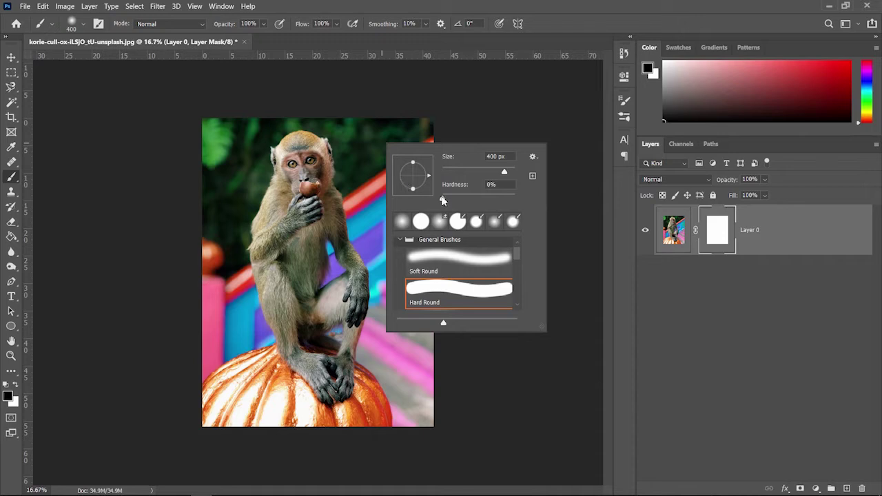
drag(443, 199, 517, 198)
click(571, 144)
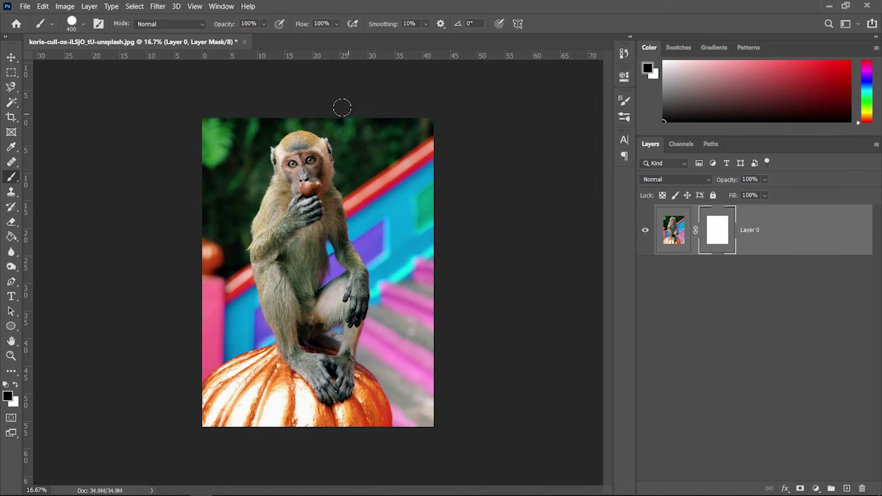
- Paint black on the mask over the top-right corner, right side and left of the monkey
mouse_move(345, 104)
mouse_down()
mouse_move(415, 118)
mouse_move(423, 168)
mouse_up()
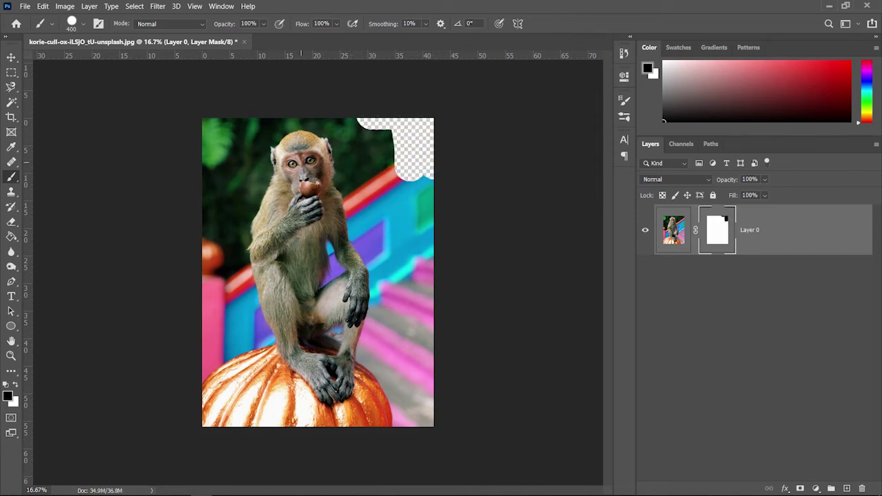
key(bracketleft)
key(bracketleft)
key(bracketleft)
key(bracketleft)
key(bracketleft)
key(bracketleft)
key(bracketleft)
key(bracketleft)
mouse_move(348, 101)
mouse_down()
mouse_move(398, 186)
mouse_move(424, 200)
mouse_move(388, 207)
mouse_move(414, 224)
mouse_move(423, 413)
mouse_up()
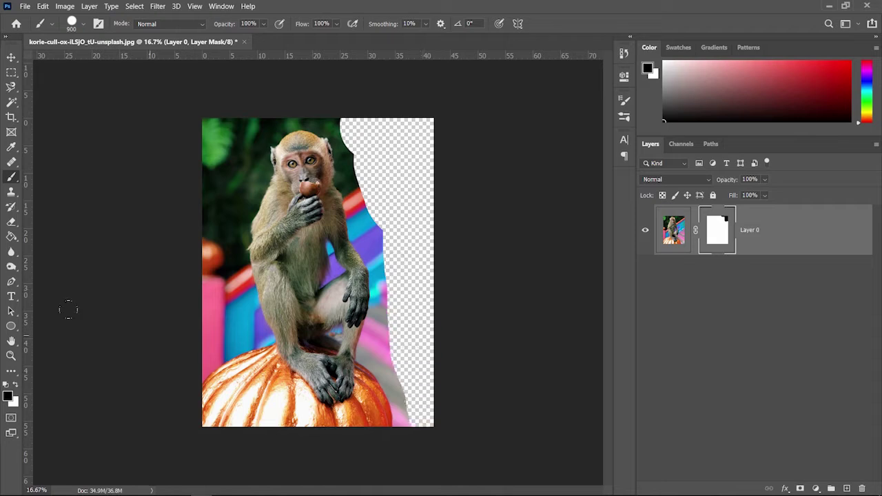
mouse_move(159, 317)
mouse_down()
mouse_move(196, 287)
mouse_move(169, 231)
mouse_move(188, 123)
mouse_move(209, 77)
mouse_move(301, 59)
mouse_move(330, 83)
mouse_up()
drag(393, 220, 401, 227)
drag(413, 323, 399, 351)
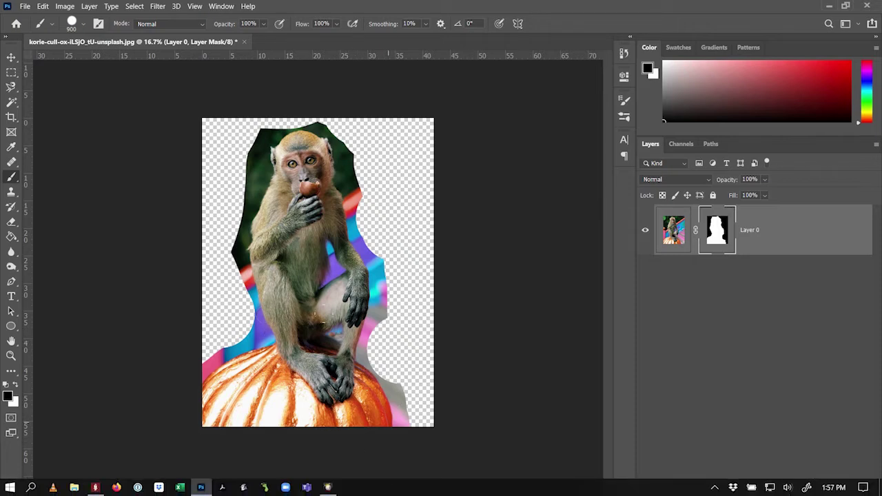
- Zoom and pan around the cutout, ending at 82% on the edge right of the arm
click(12, 357)
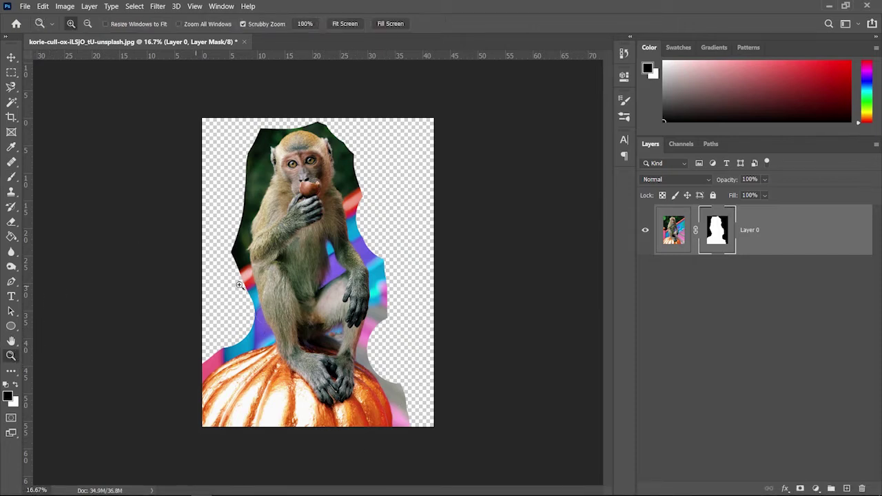
drag(281, 264, 312, 278)
drag(374, 258, 368, 265)
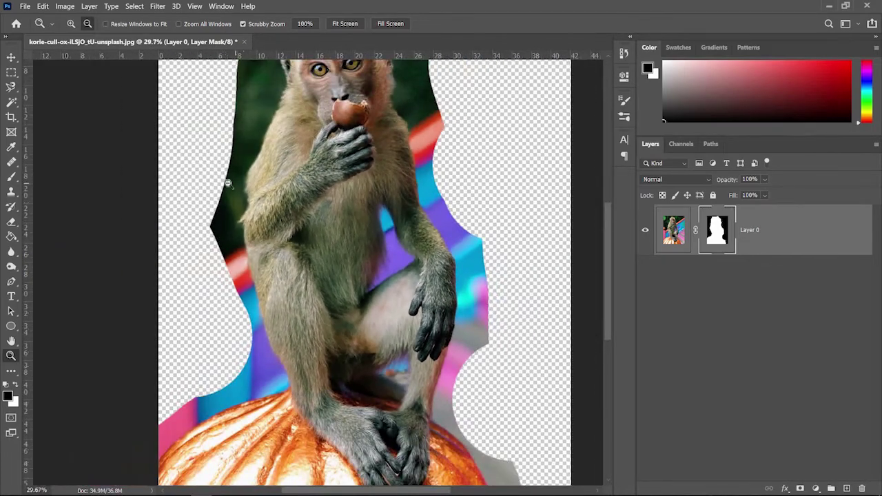
drag(226, 180, 244, 330)
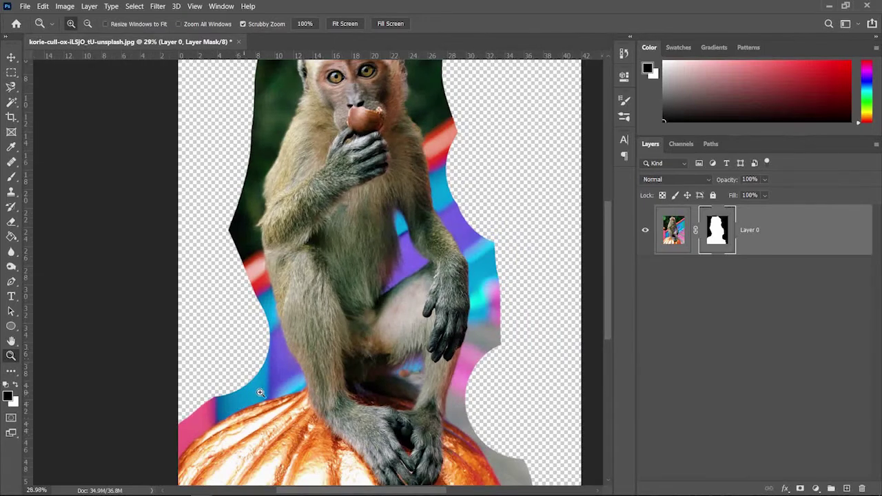
drag(292, 391, 280, 265)
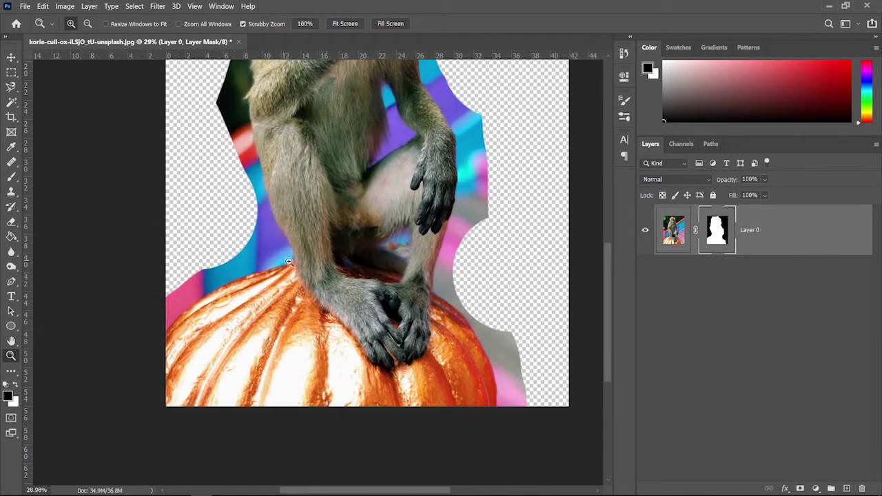
drag(326, 197, 346, 232)
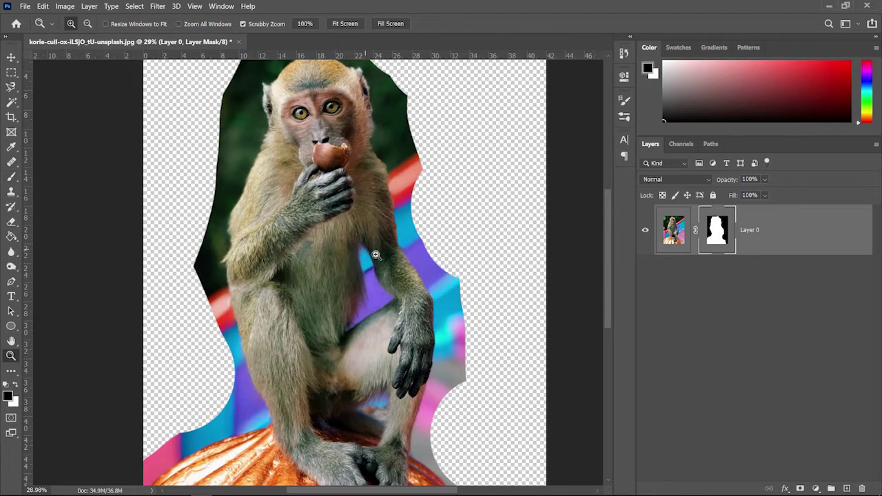
drag(404, 234, 406, 233)
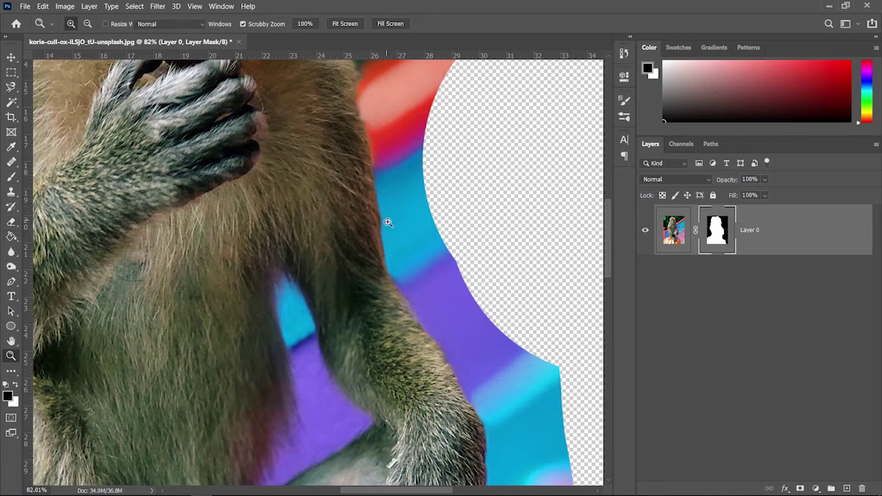
- Paint black on the mask to hide more blue and purple background beside the arm
key(b)
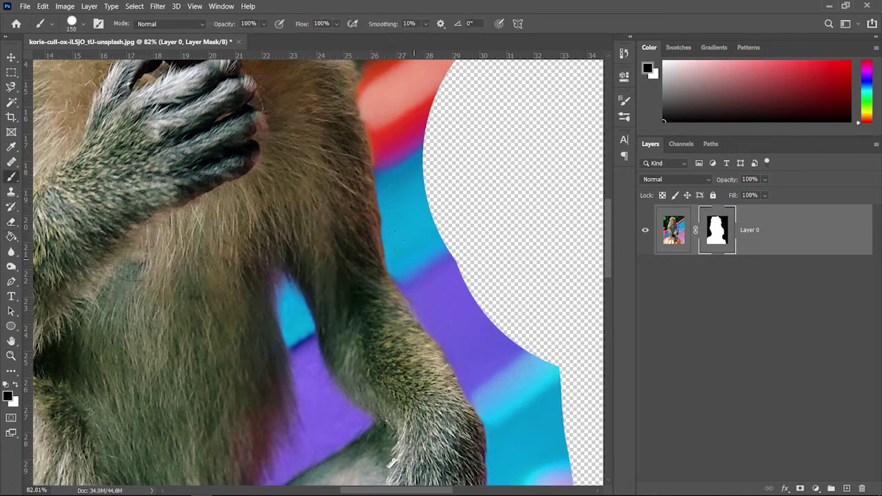
mouse_move(406, 251)
mouse_down()
mouse_move(414, 193)
mouse_move(438, 271)
mouse_move(493, 324)
mouse_move(528, 375)
mouse_up()
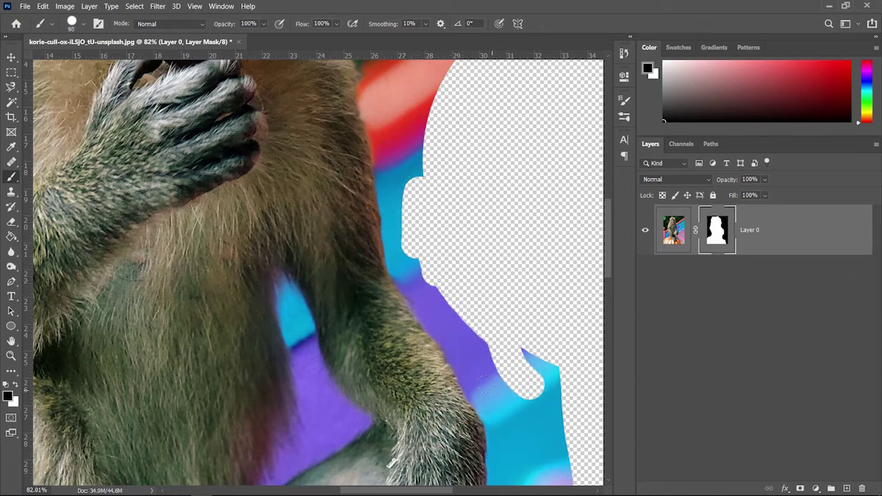
mouse_move(475, 389)
mouse_down()
mouse_move(407, 288)
mouse_move(400, 266)
mouse_up()
mouse_move(408, 284)
mouse_down()
mouse_move(389, 296)
mouse_move(403, 298)
mouse_up()
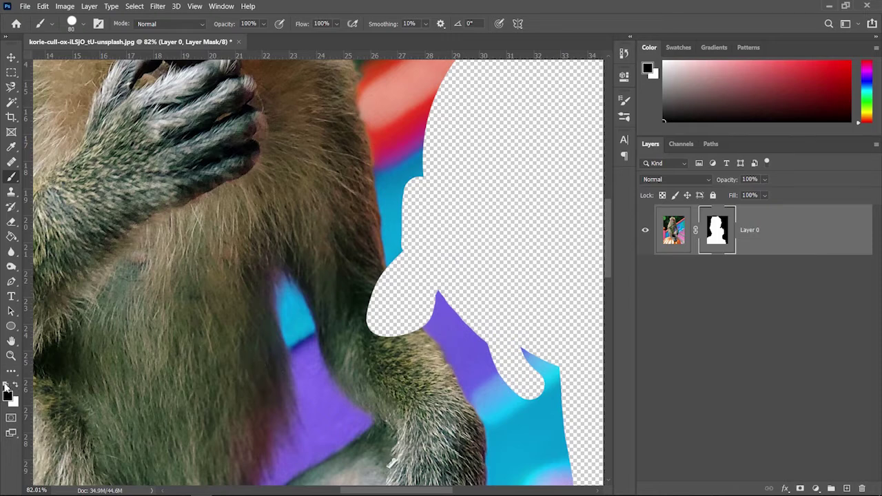
- Paint white to restore the clipped fur along the arm's cutout edge
key(x)
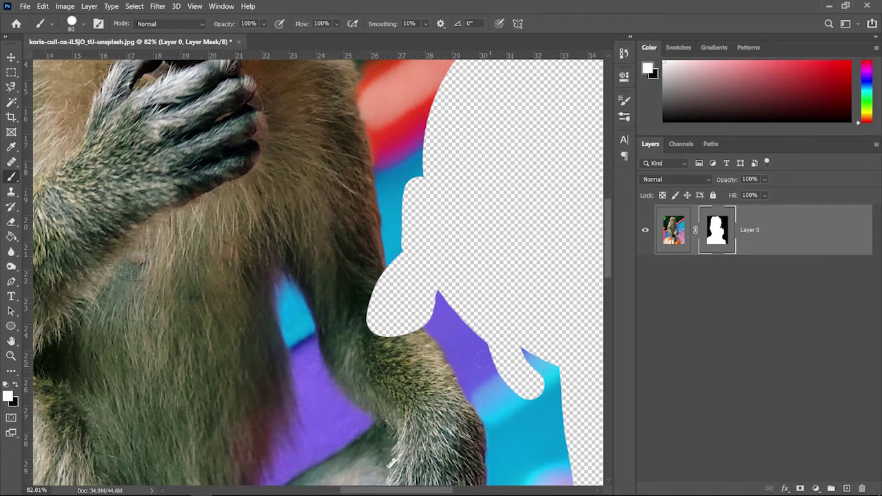
mouse_move(407, 341)
mouse_down()
mouse_move(413, 320)
mouse_move(375, 265)
mouse_move(366, 295)
mouse_move(383, 325)
mouse_move(365, 308)
mouse_up()
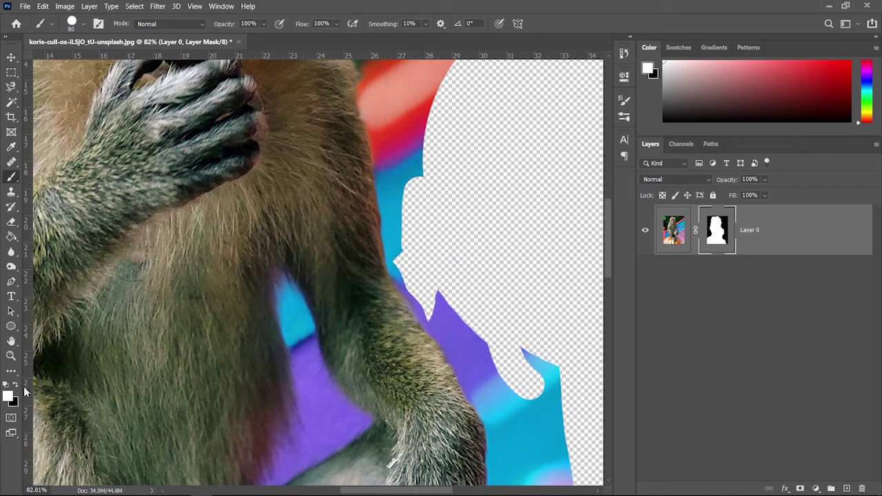
key(x)
key(x)
key(x)
key(x)
key(x)
- Hide the purple spike on the cutout edge
click(444, 303)
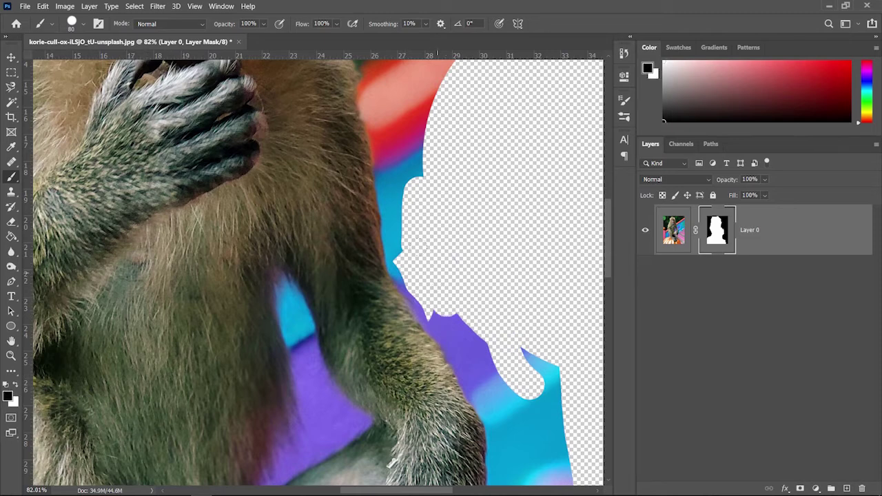
scroll(356, 310, up, 3)
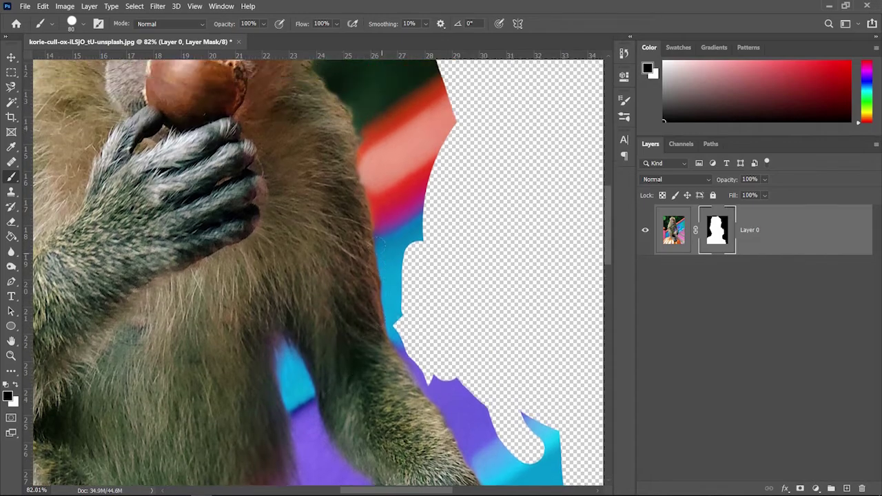
scroll(417, 237, up, 2)
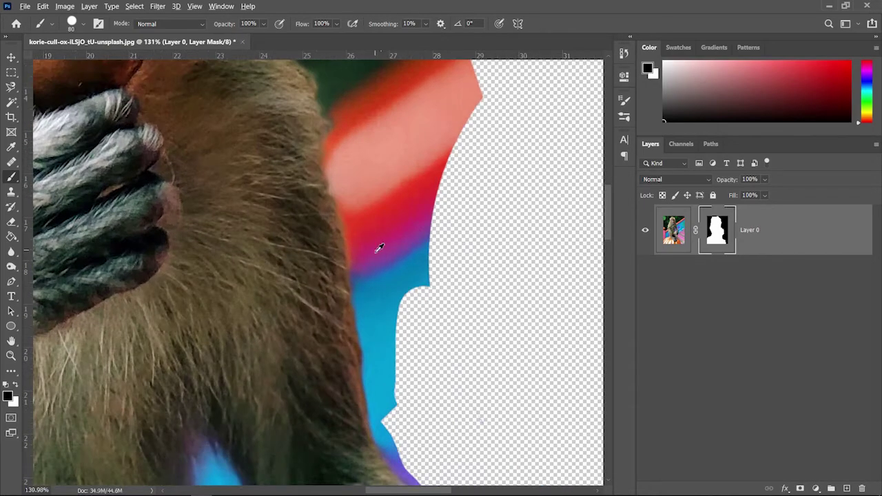
scroll(377, 248, up, 2)
scroll(375, 245, up, 6)
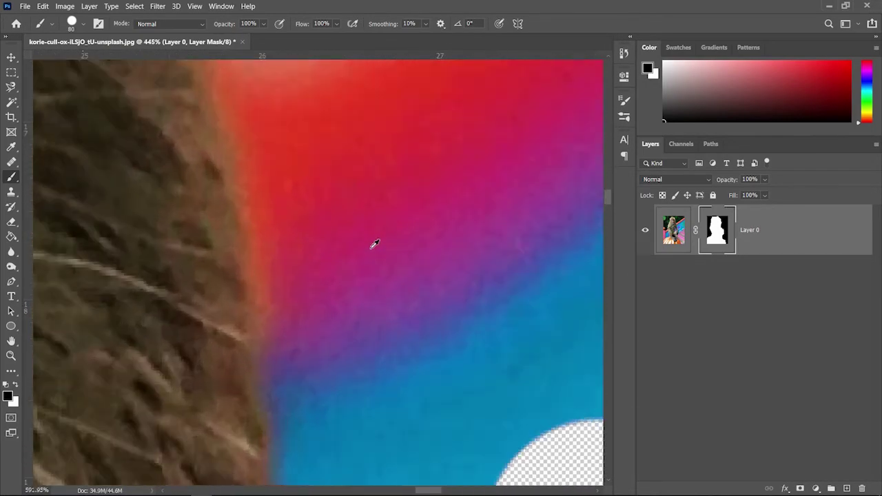
scroll(227, 278, down, 4)
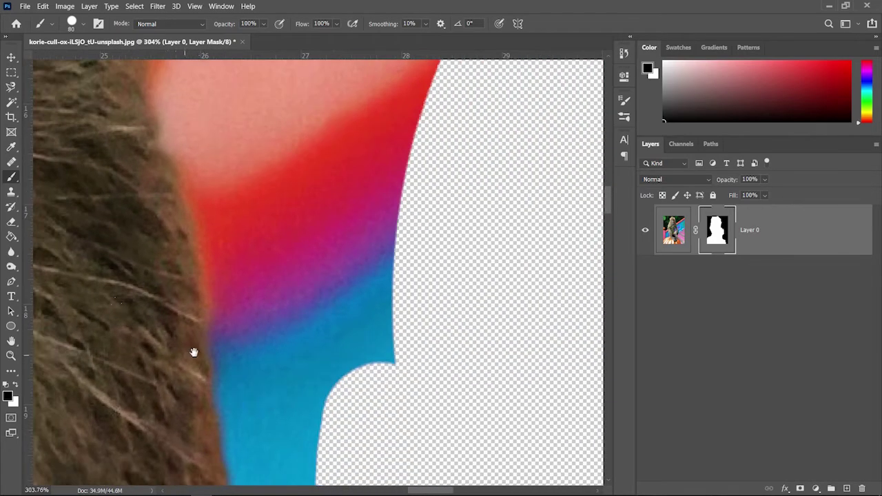
drag(194, 352, 311, 199)
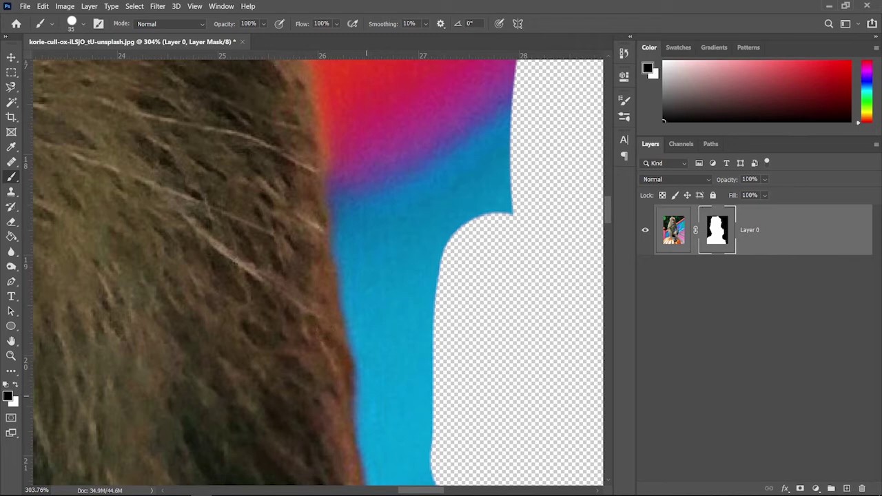
- With a slightly smaller brush, mask a triangular patch of red background using straight strokes
key(bracketleft)
click(397, 99)
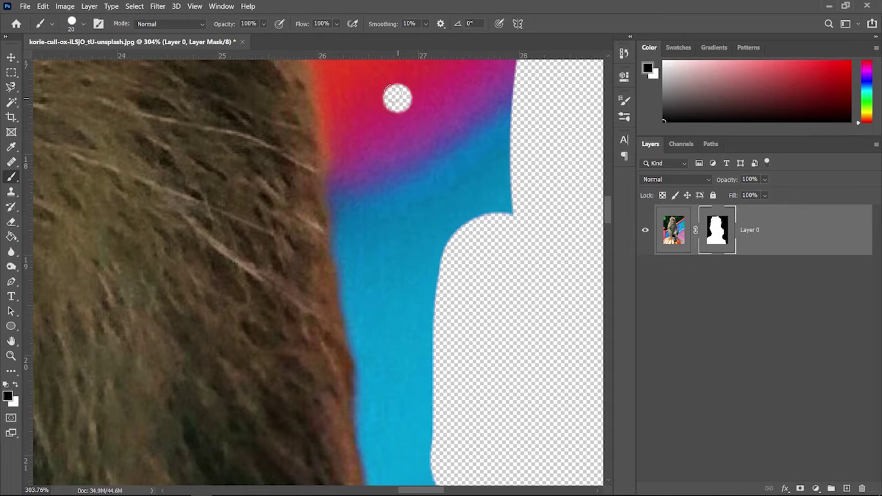
shift+click(469, 171)
shift+click(414, 240)
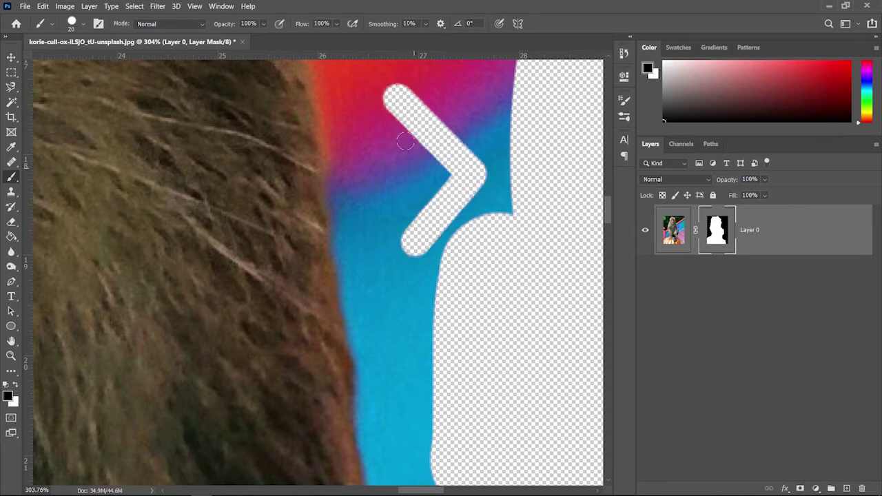
shift+click(396, 100)
mouse_move(422, 196)
mouse_down()
mouse_move(416, 141)
mouse_move(437, 168)
mouse_up()
- Hide the blue strip running up along the hair edge
scroll(353, 173, down, 3)
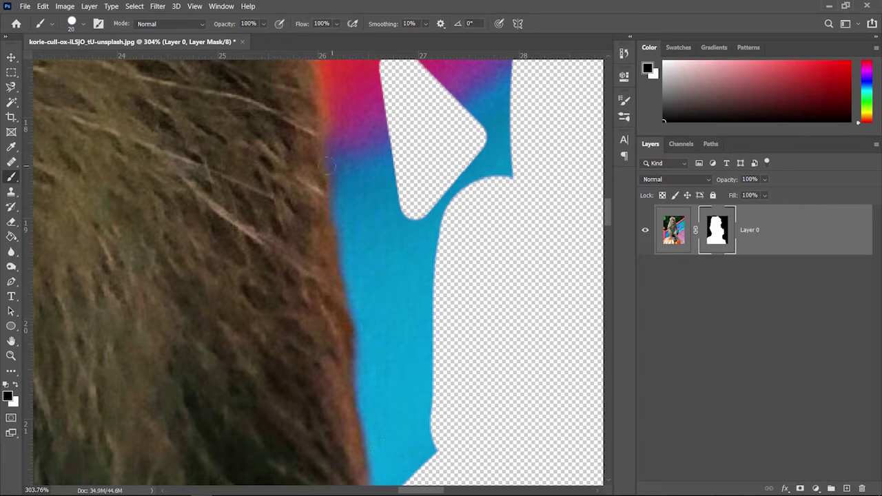
scroll(338, 410, down, 3)
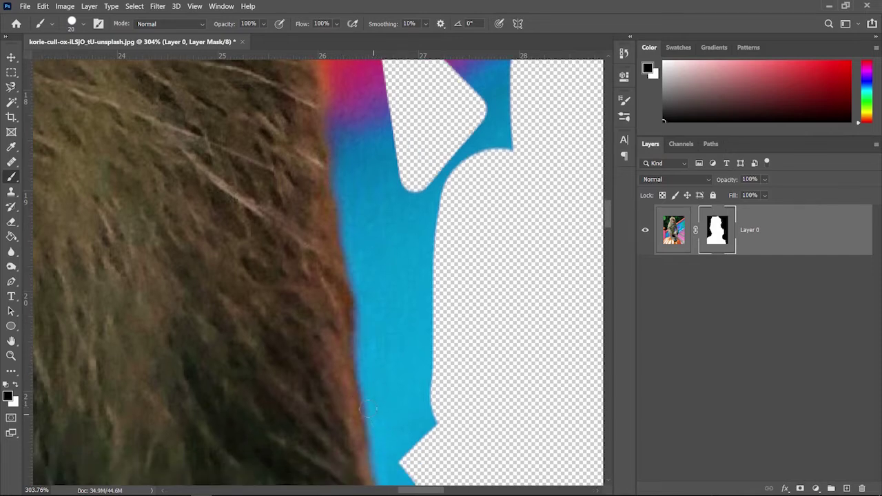
click(376, 413)
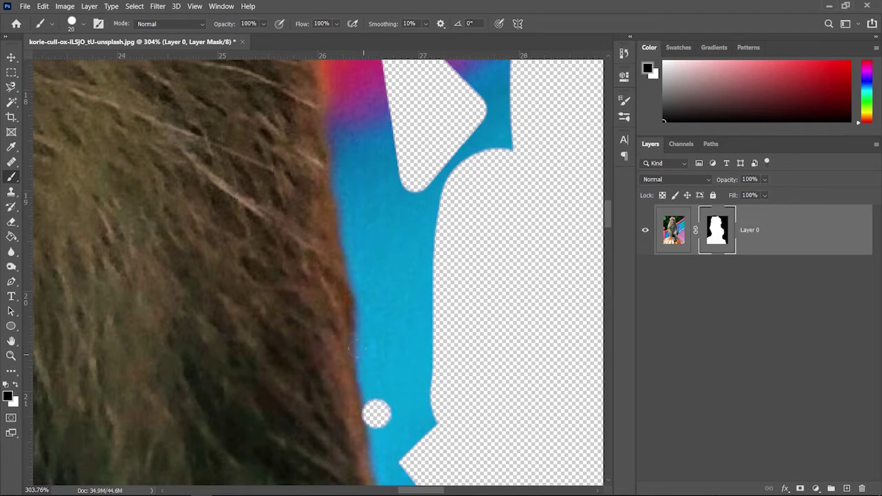
mouse_move(377, 413)
mouse_down()
mouse_move(355, 352)
mouse_move(361, 284)
mouse_up()
drag(345, 231, 343, 193)
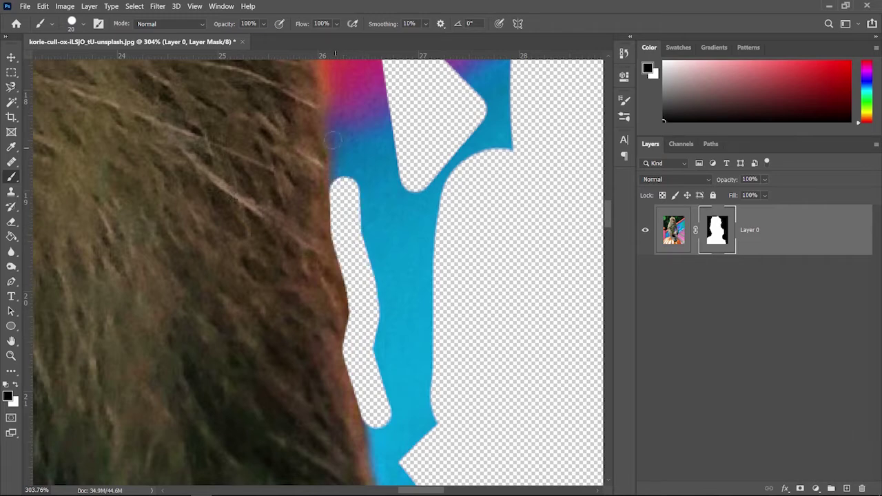
mouse_move(332, 139)
mouse_down()
mouse_move(325, 135)
mouse_move(327, 97)
mouse_up()
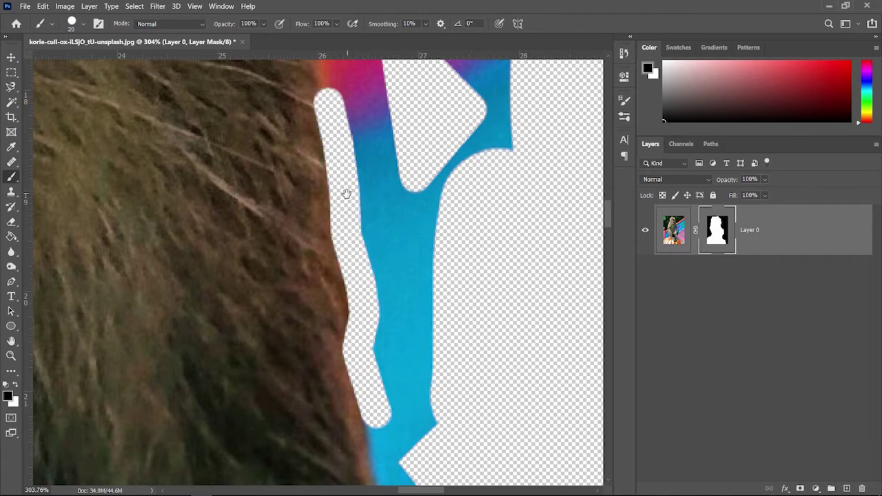
- Mask a straight-segment line of background up the fur edge
scroll(344, 236, up, 5)
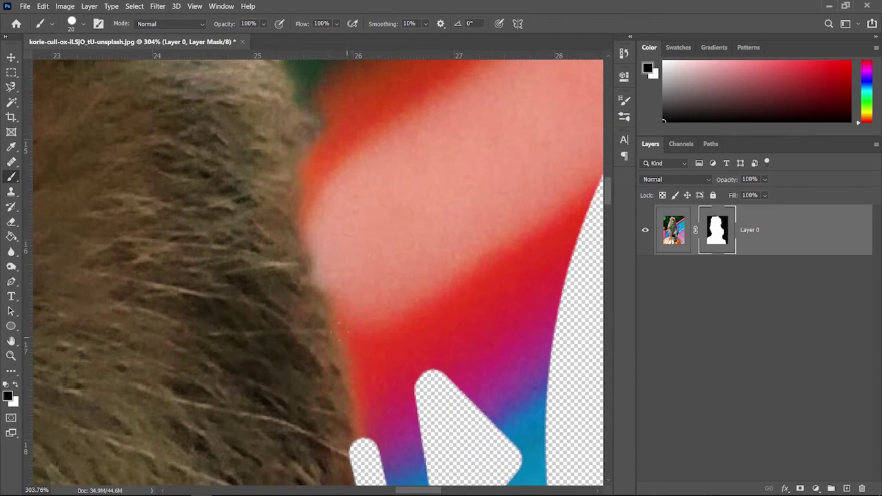
shift+click(335, 325)
shift+click(327, 275)
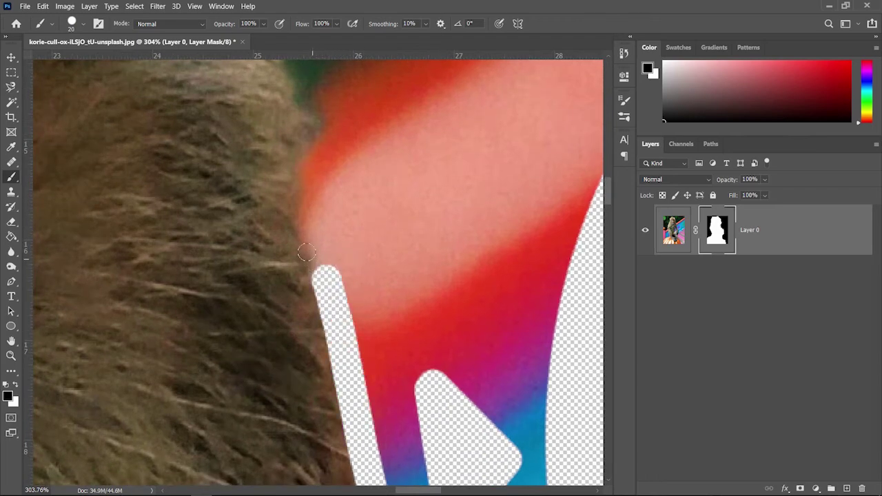
shift+click(315, 242)
shift+click(307, 212)
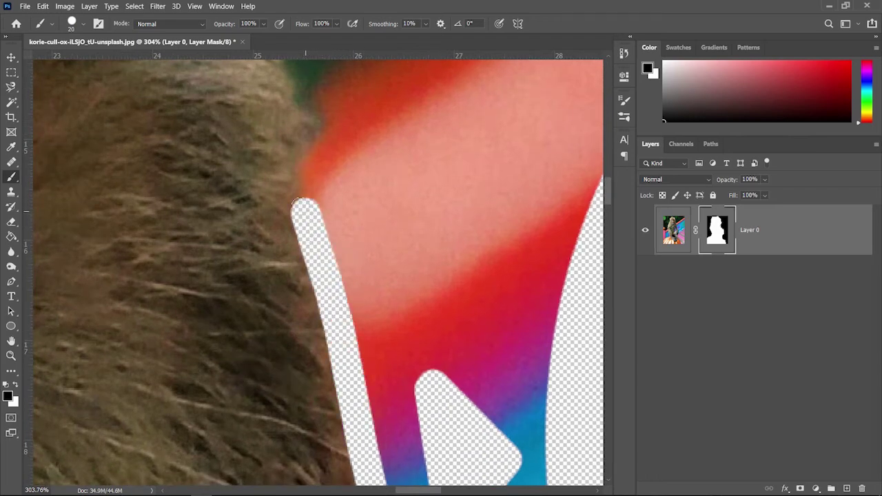
shift+click(310, 152)
shift+click(318, 124)
shift+click(302, 89)
- Extend the line up the back fur to the shoulder and hide the green patch beside it
mouse_move(334, 172)
mouse_down()
mouse_move(352, 364)
mouse_move(386, 438)
mouse_up()
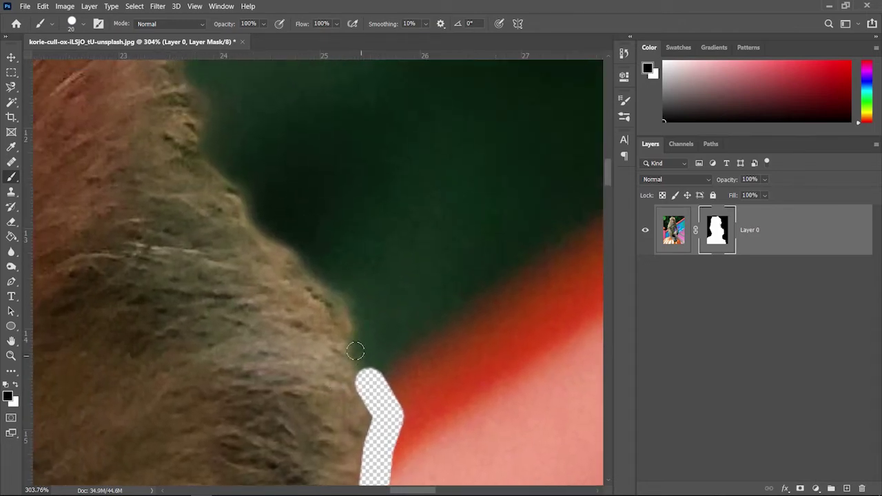
shift+click(355, 350)
shift+click(357, 309)
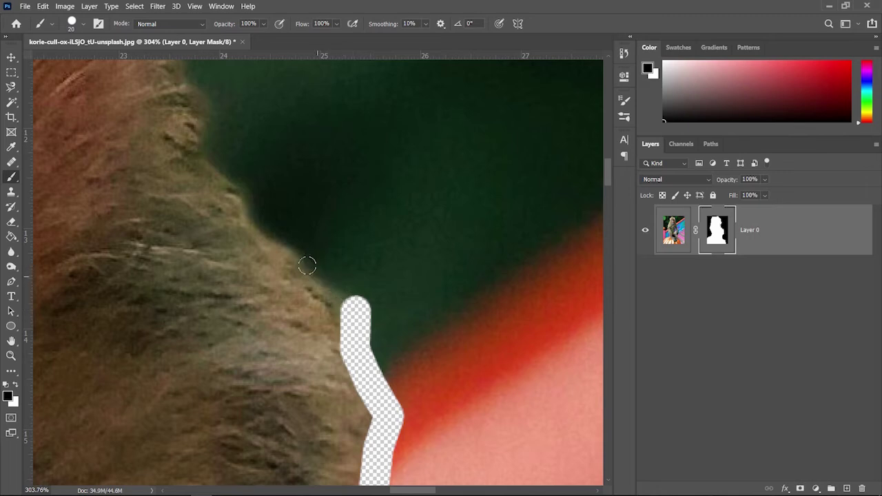
shift+click(307, 255)
shift+click(254, 218)
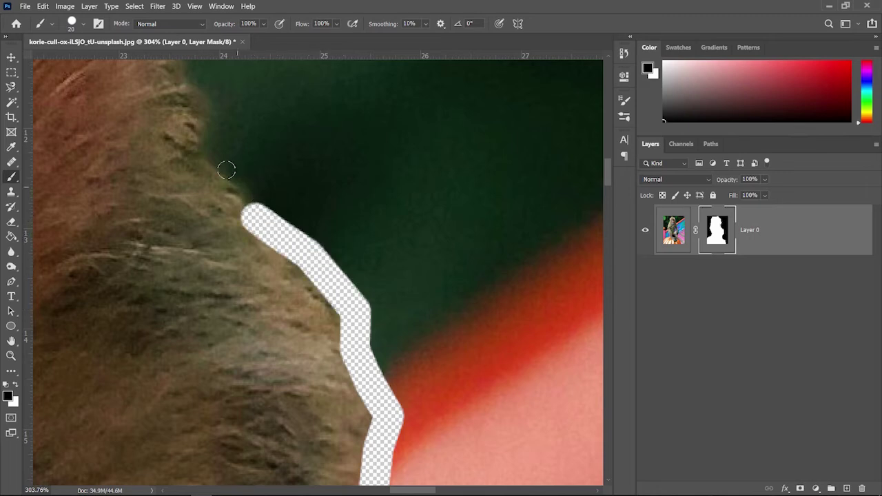
shift+click(204, 145)
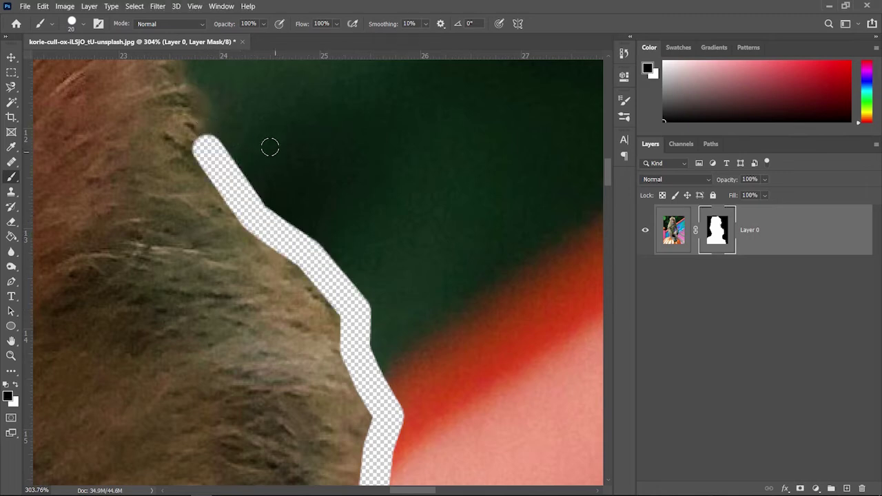
key(bracketright)
mouse_move(251, 124)
mouse_down()
mouse_move(372, 220)
mouse_move(447, 469)
mouse_up()
- Enlarge the brush to 100 and mask the green, red and blue background right of the shoulder
scroll(455, 284, down, 10)
scroll(424, 284, up, 8)
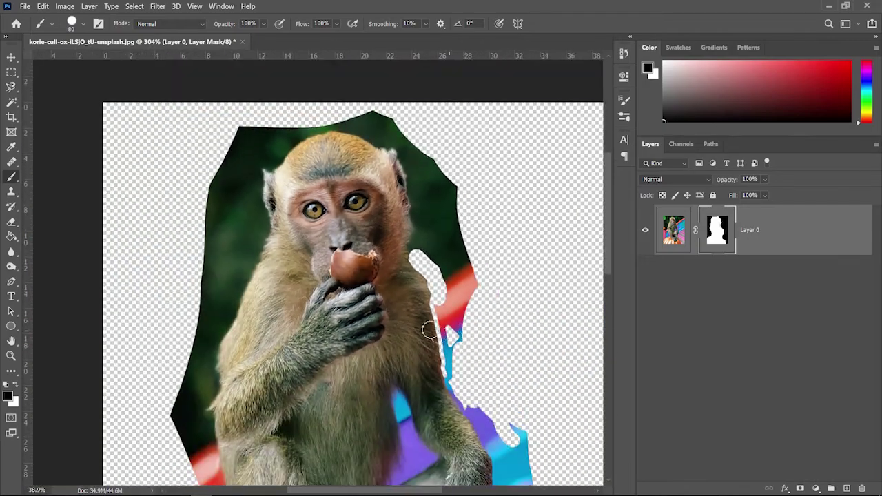
scroll(419, 275, up, 6)
scroll(431, 275, down, 8)
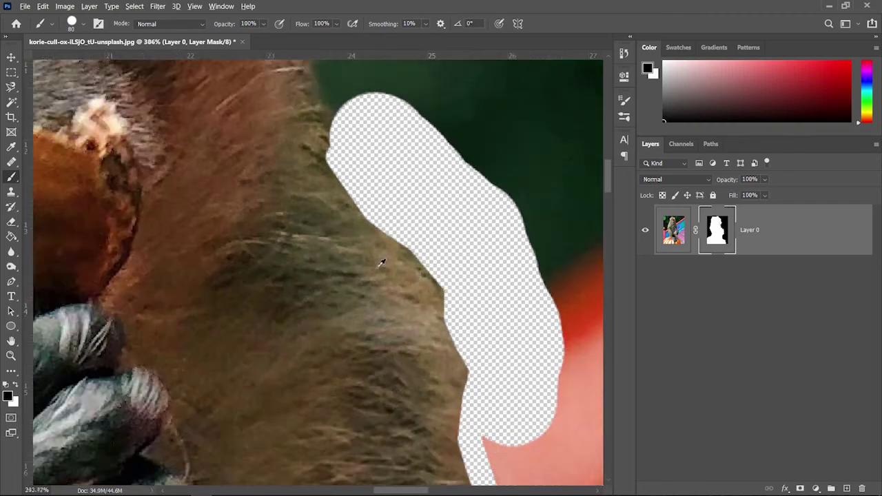
scroll(312, 247, down, 2)
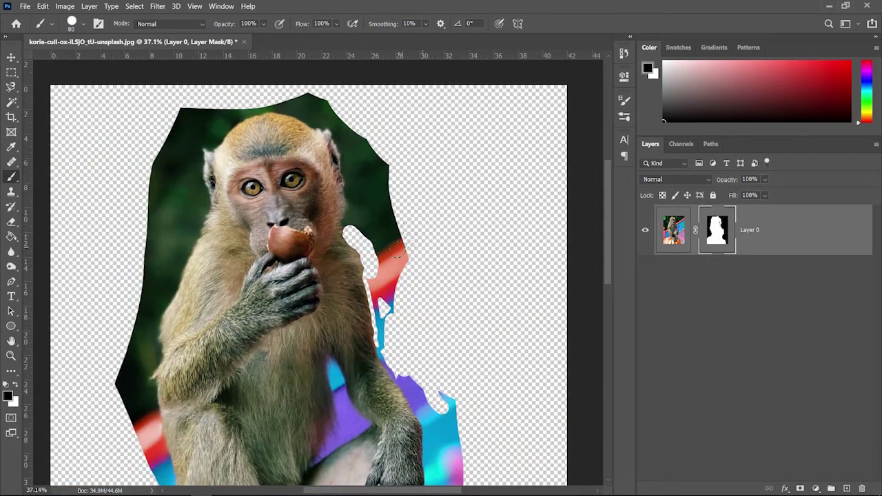
key(bracketright)
key(bracketright)
mouse_move(369, 224)
mouse_down()
mouse_move(398, 235)
mouse_move(374, 238)
mouse_move(387, 259)
mouse_move(381, 280)
mouse_move(406, 254)
mouse_up()
drag(385, 299, 389, 337)
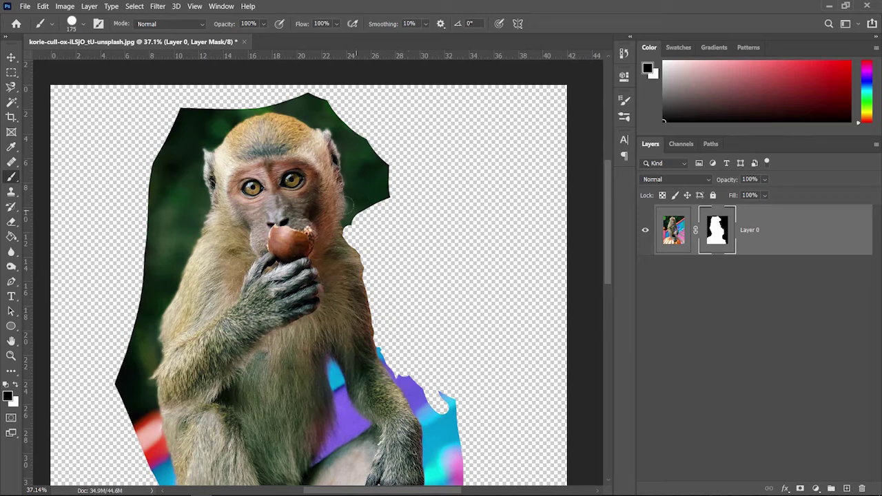
scroll(474, 242, down, 1)
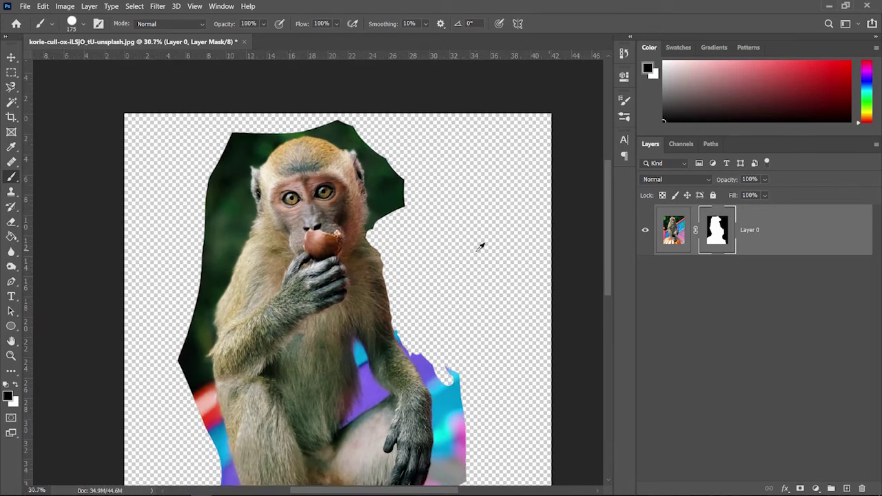
scroll(423, 230, down, 1)
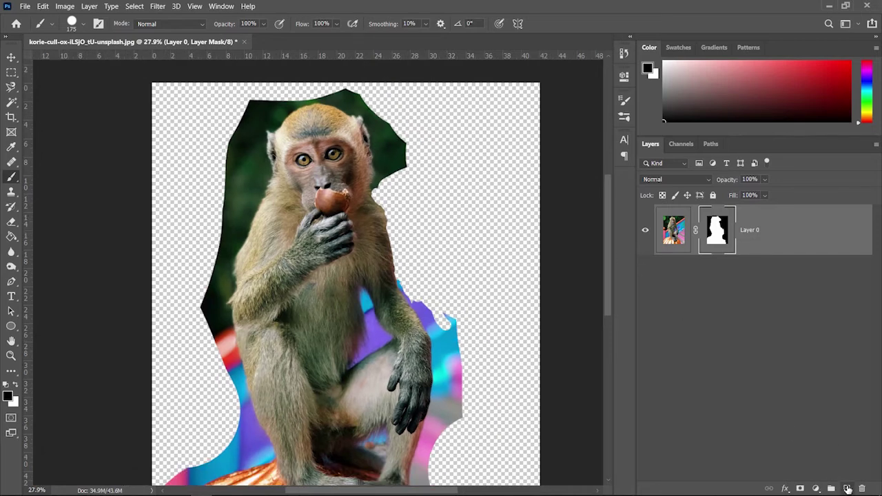
- Add Layer 1 below Layer 0 and fill it with bright green using the Paint Bucket
click(848, 489)
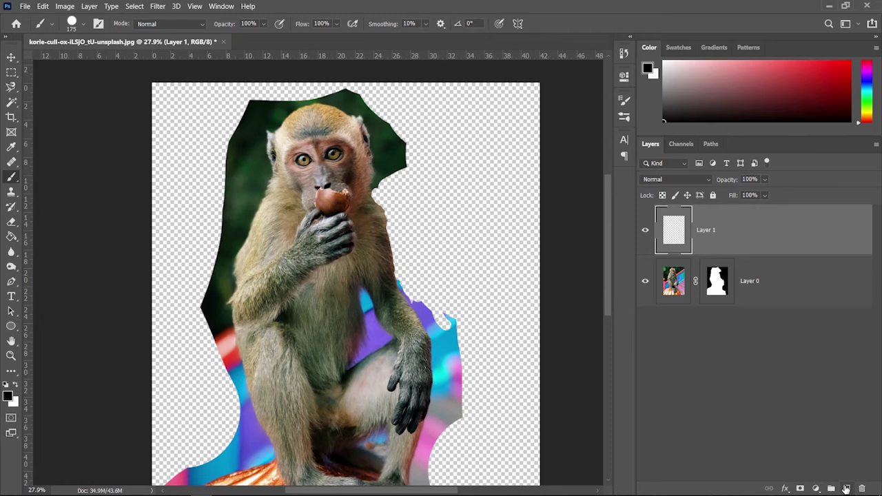
drag(745, 238, 750, 310)
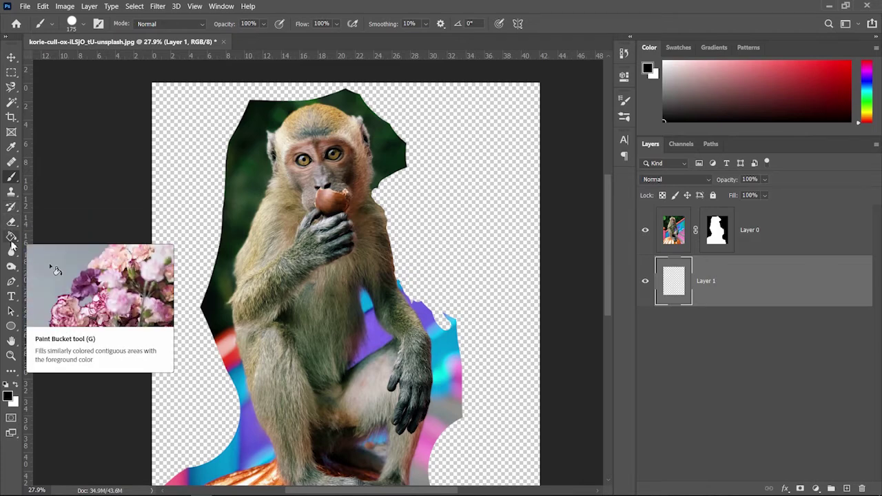
click(12, 238)
right_click(11, 239)
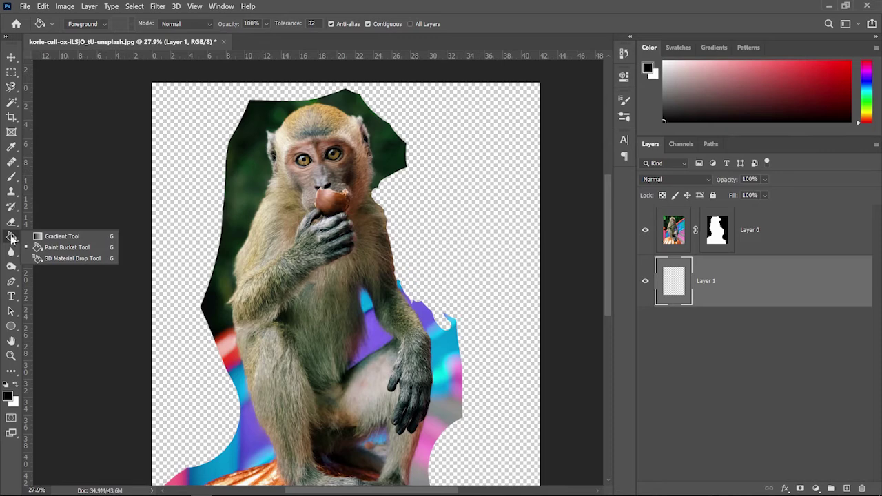
click(865, 82)
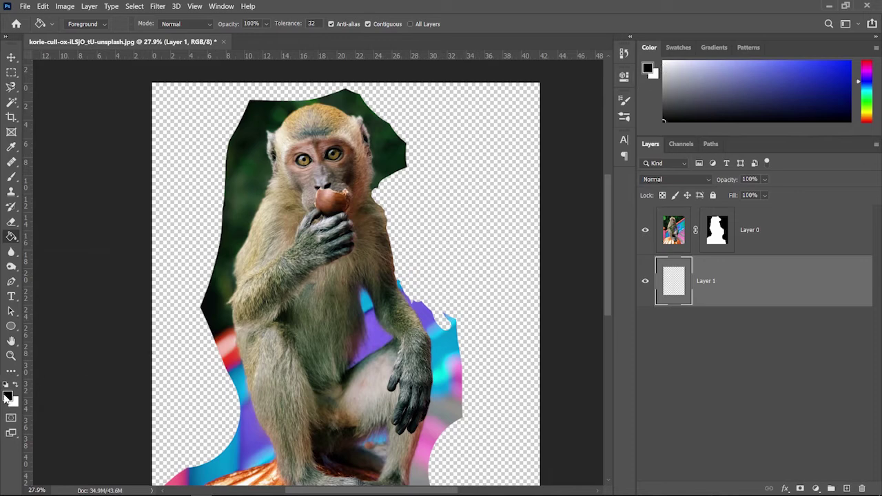
click(866, 93)
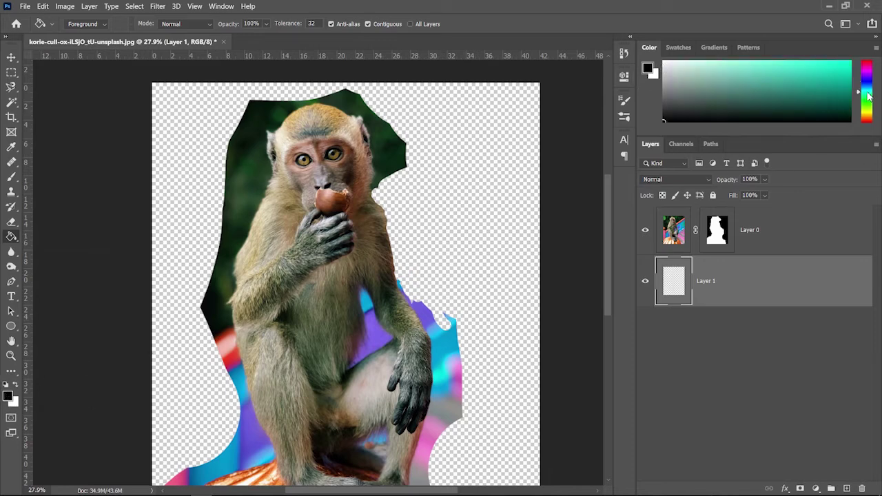
drag(825, 94, 850, 62)
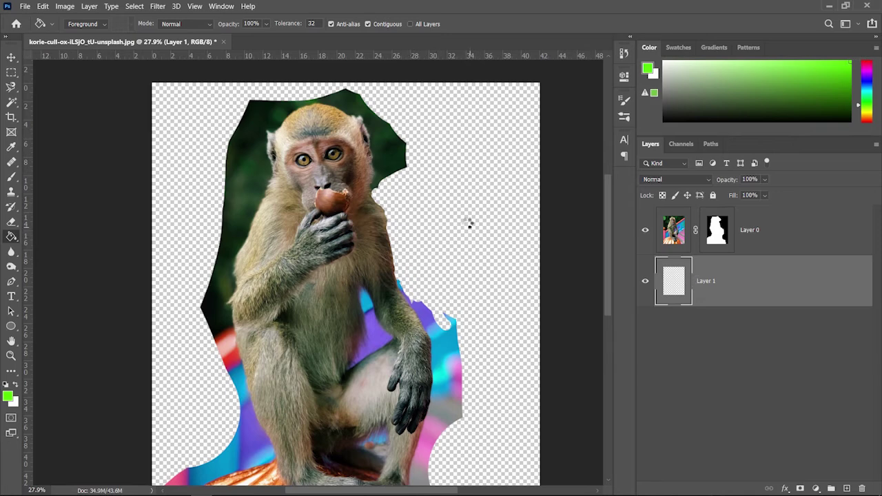
click(445, 239)
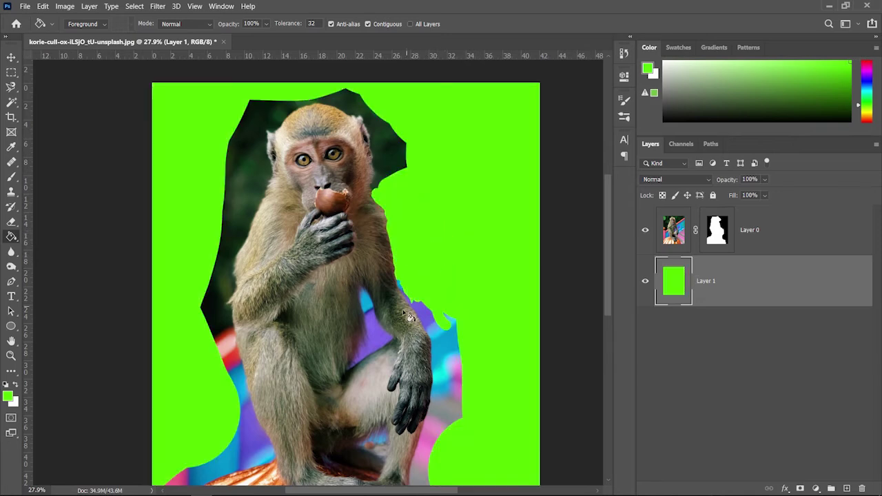
scroll(413, 258, up, 3)
scroll(401, 265, up, 3)
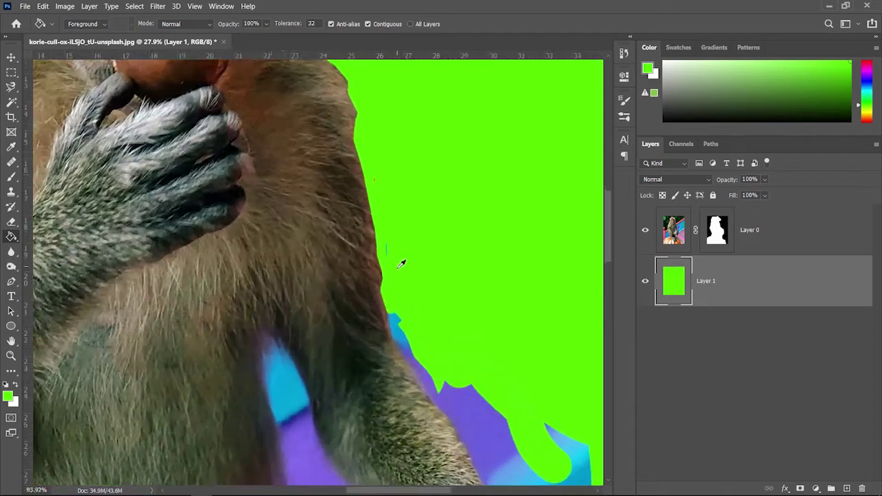
scroll(403, 247, down, 2)
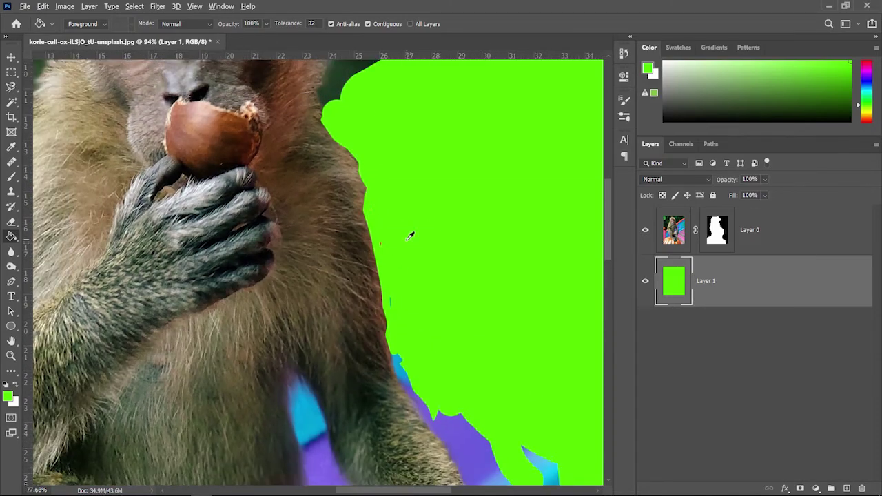
click(724, 232)
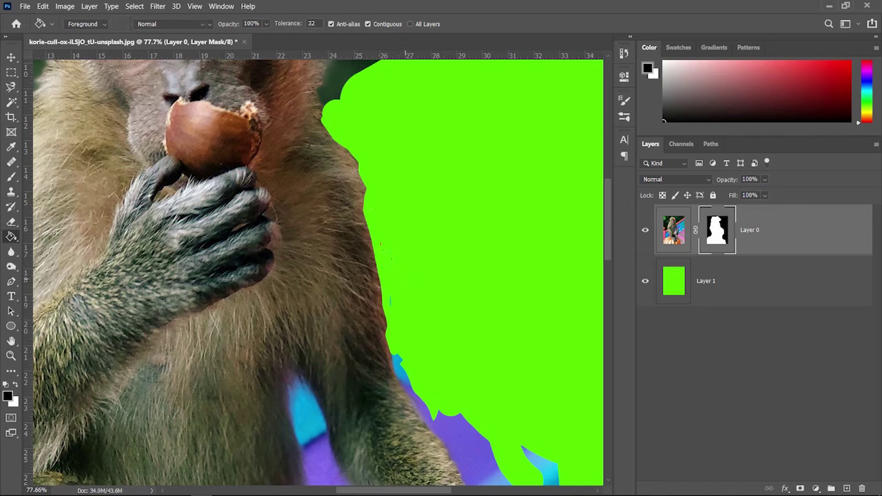
key(b)
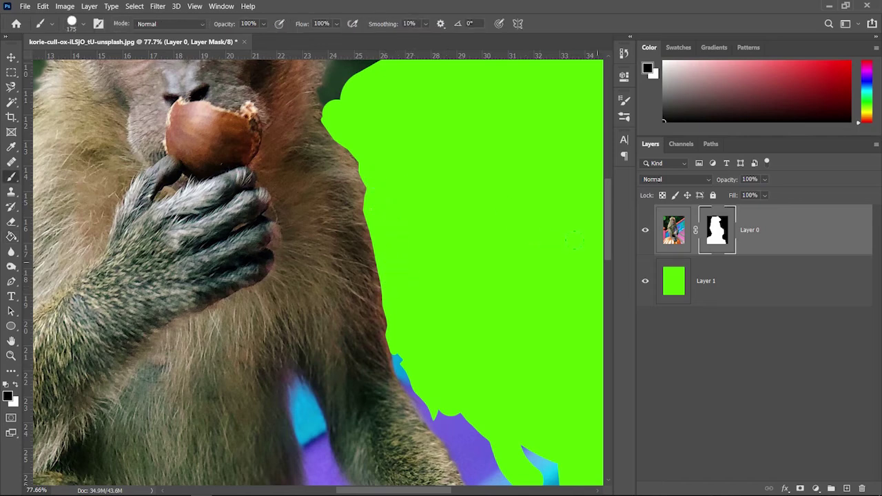
scroll(447, 210, down, 2)
scroll(434, 207, up, 1)
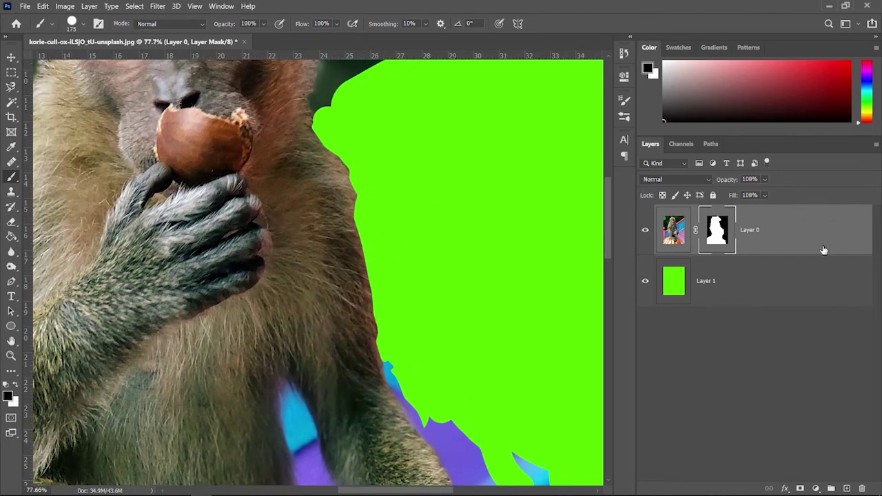
- Give Layer 0 a Stroke layer style of 1 px in colour ff0000
key(ctrl+2)
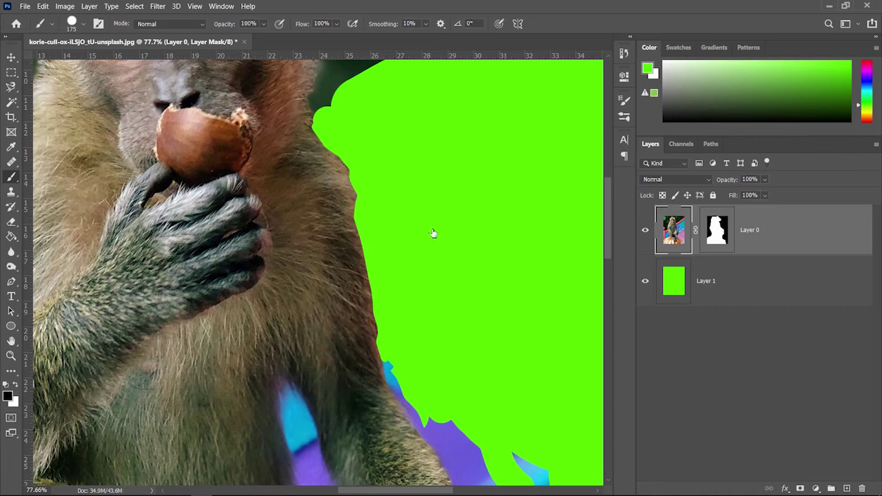
double_click(746, 220)
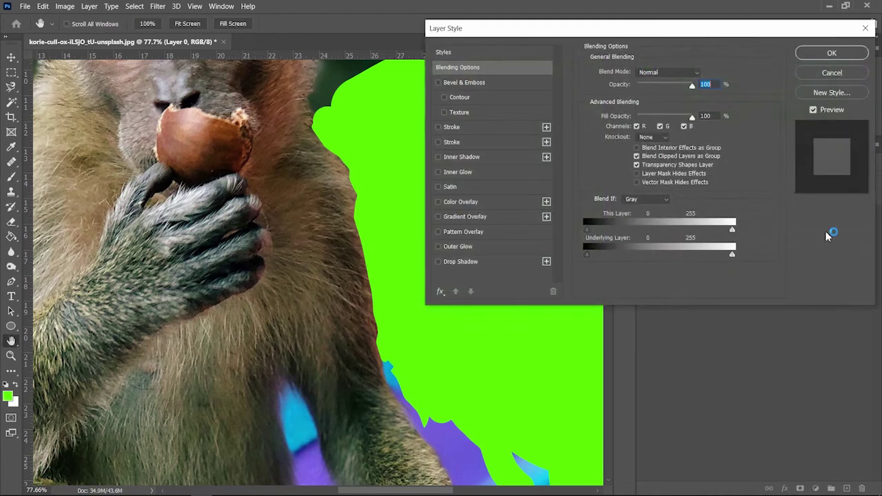
drag(744, 28, 529, 34)
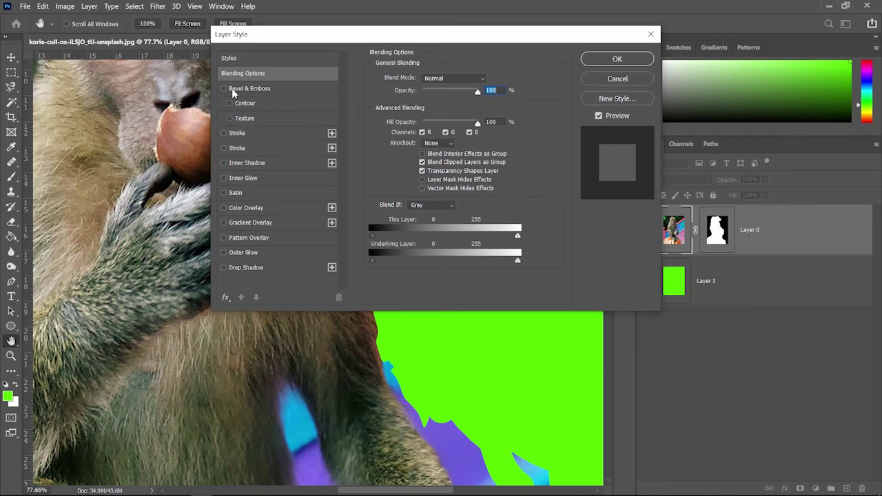
click(245, 135)
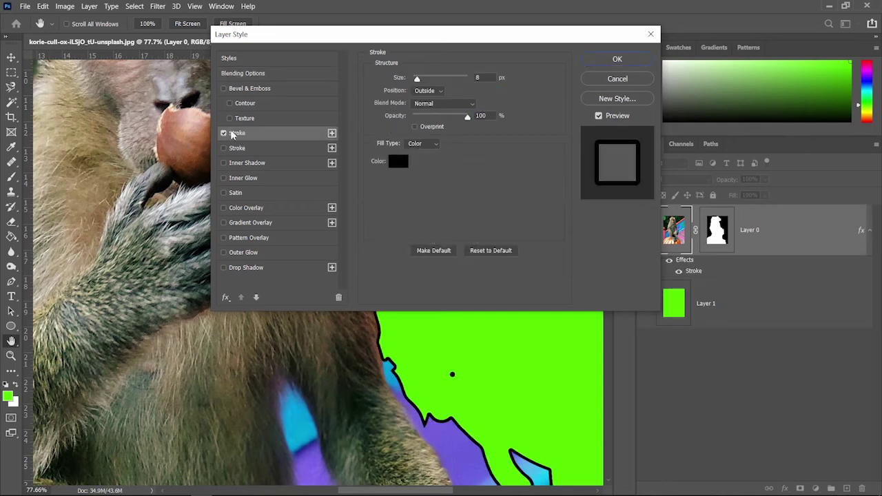
click(223, 134)
click(223, 133)
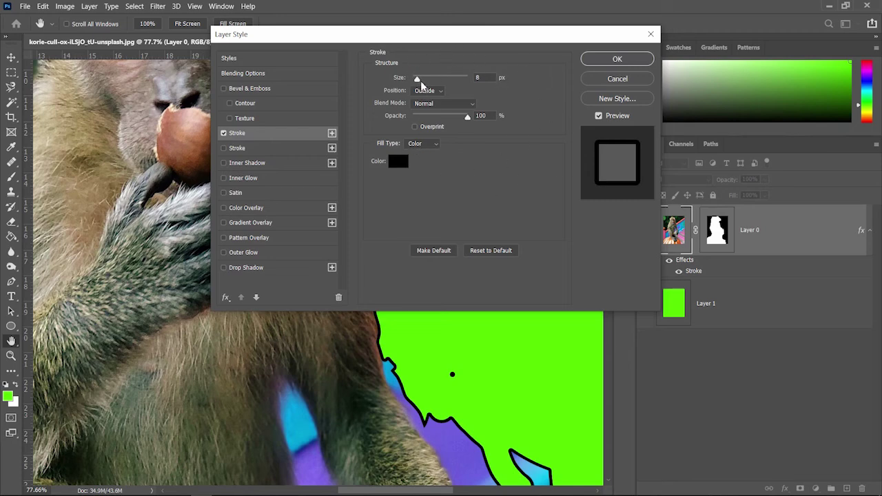
drag(416, 79, 414, 80)
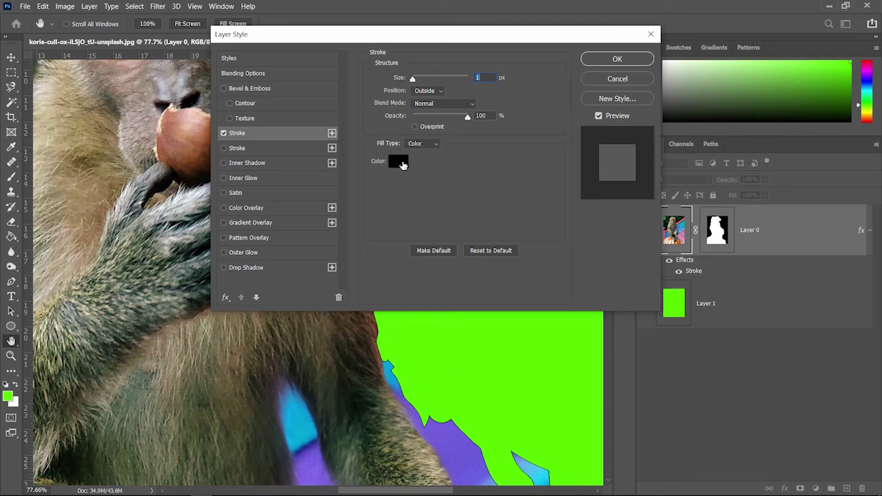
click(407, 161)
text(ff0000)
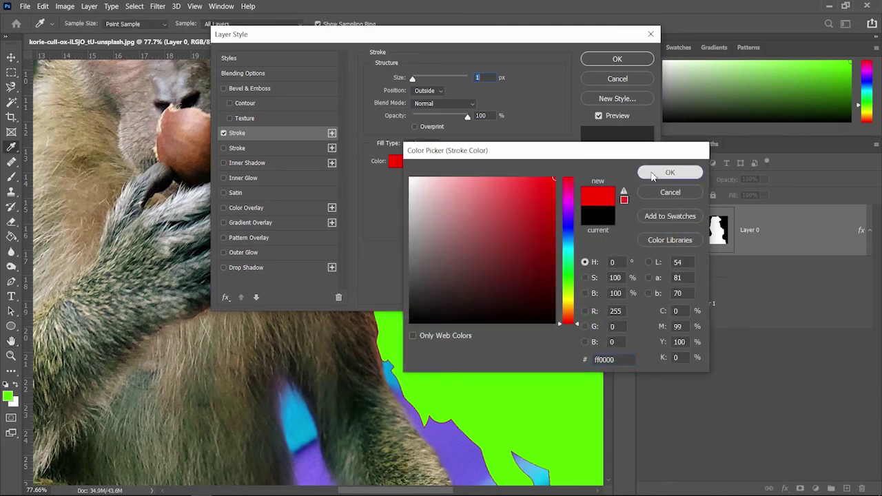
click(653, 172)
- Apply the stroke, target Layer 0's mask, and zoom to the leftover dark green beside the head
click(593, 59)
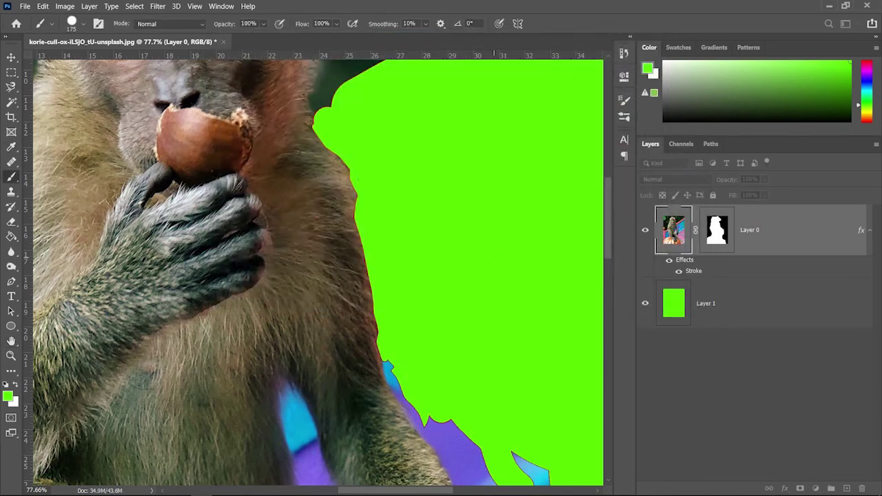
drag(385, 220, 445, 303)
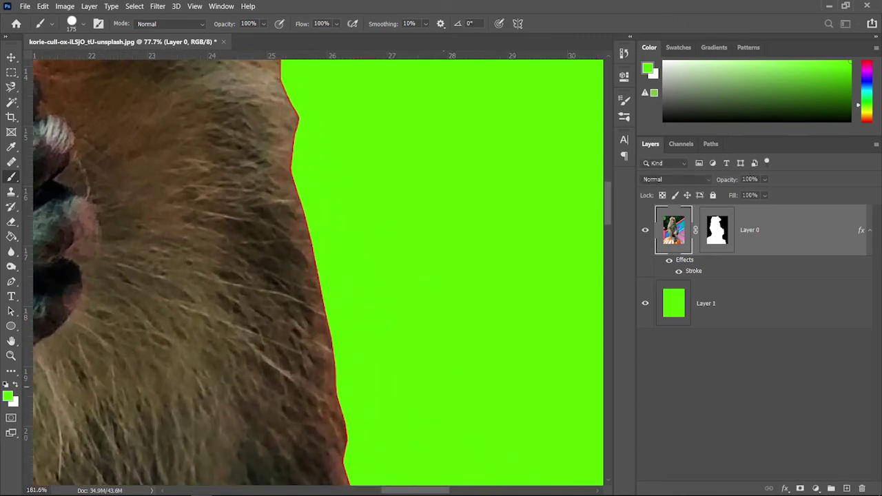
drag(418, 272, 352, 147)
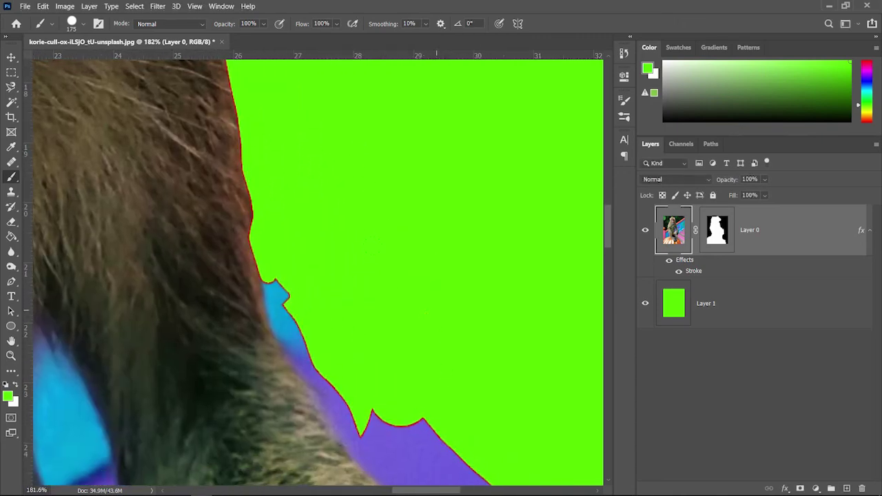
click(709, 241)
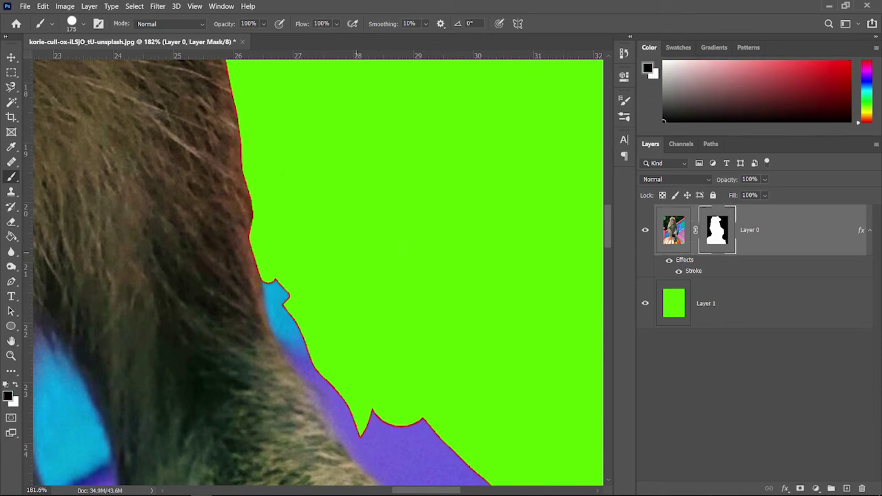
drag(322, 202, 381, 349)
drag(313, 131, 283, 309)
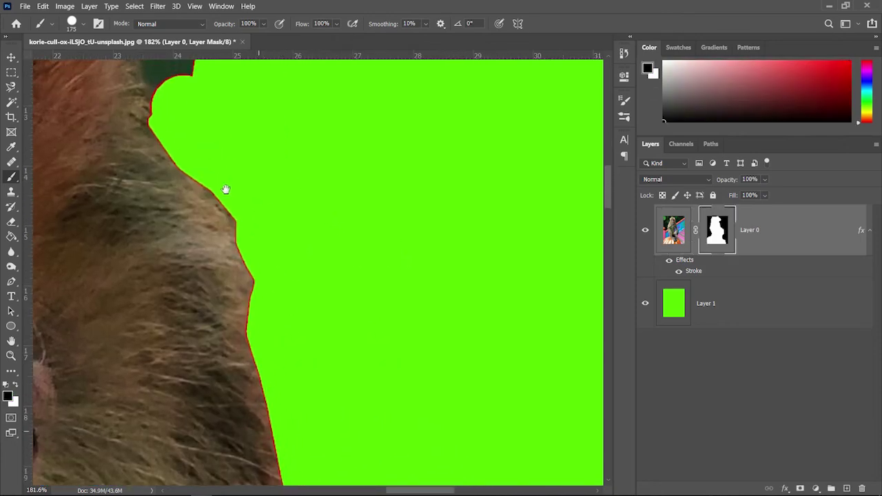
scroll(226, 189, down, 5)
drag(229, 167, 252, 216)
drag(221, 301, 182, 399)
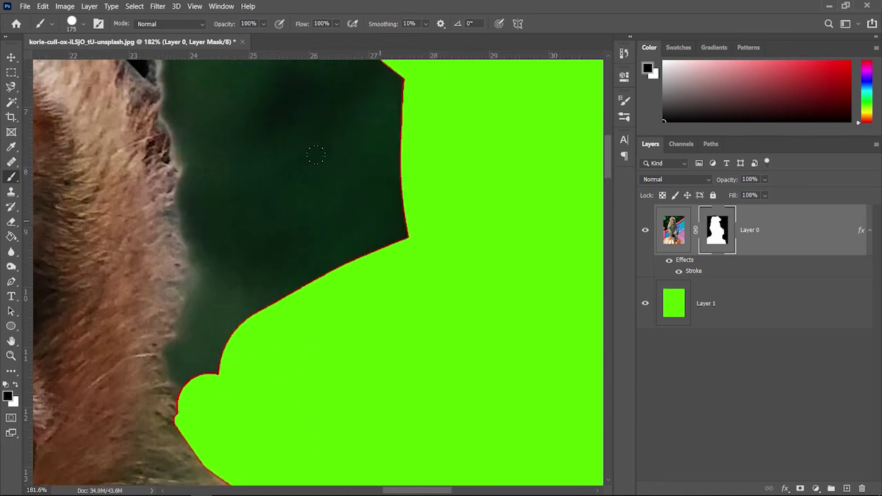
- Set brush hardness to 52% and paint away part of the dark background
right_click(410, 288)
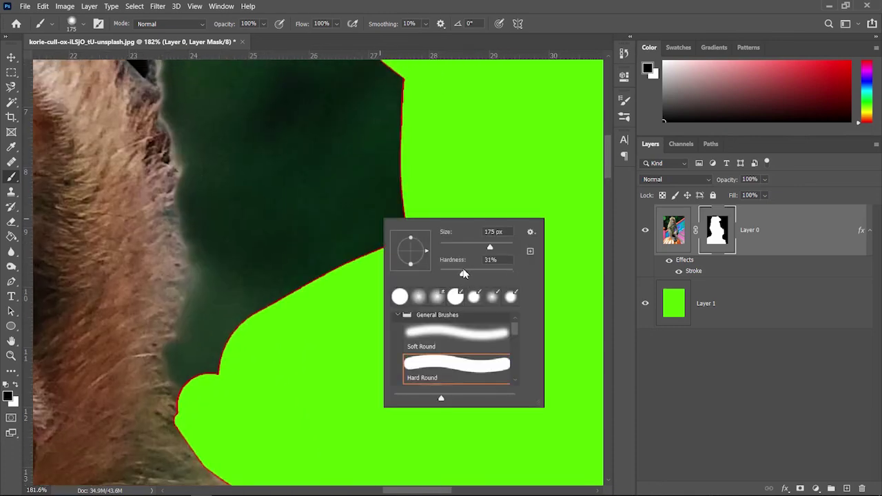
drag(463, 273, 477, 273)
key(Return)
click(352, 184)
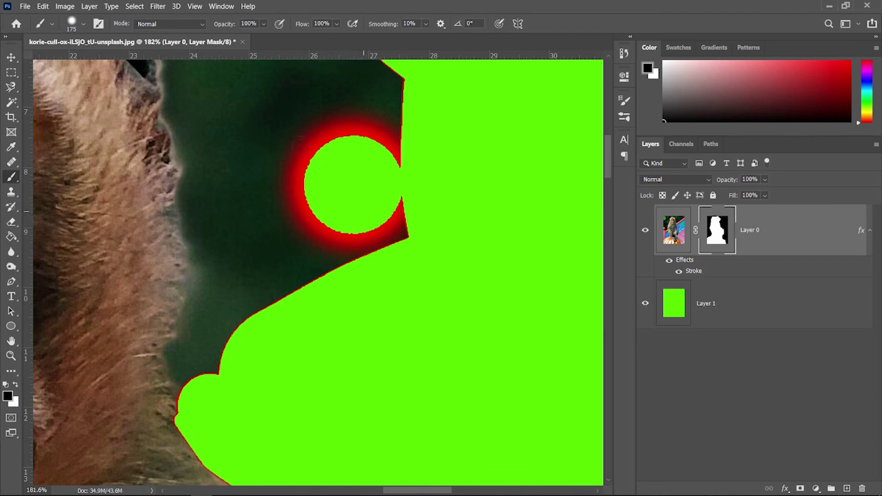
- At 100% hardness, paint out the remaining dark background beside the head
right_click(415, 187)
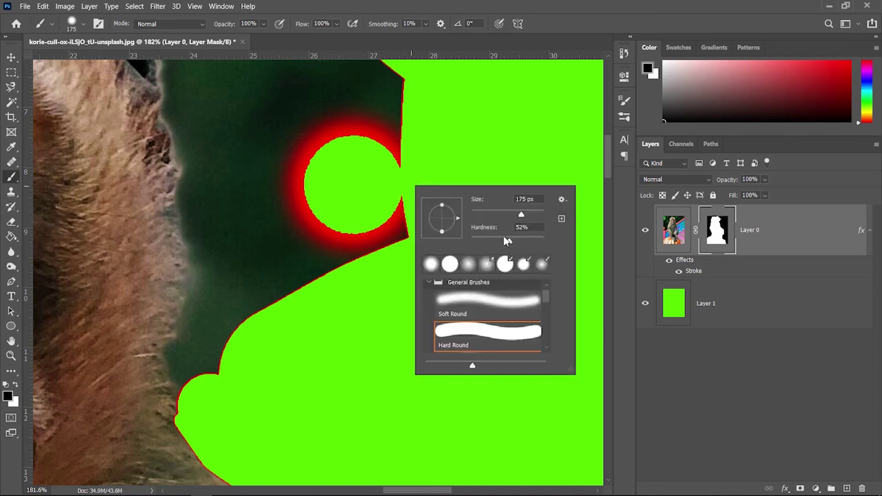
drag(509, 242, 551, 240)
key(Return)
click(327, 171)
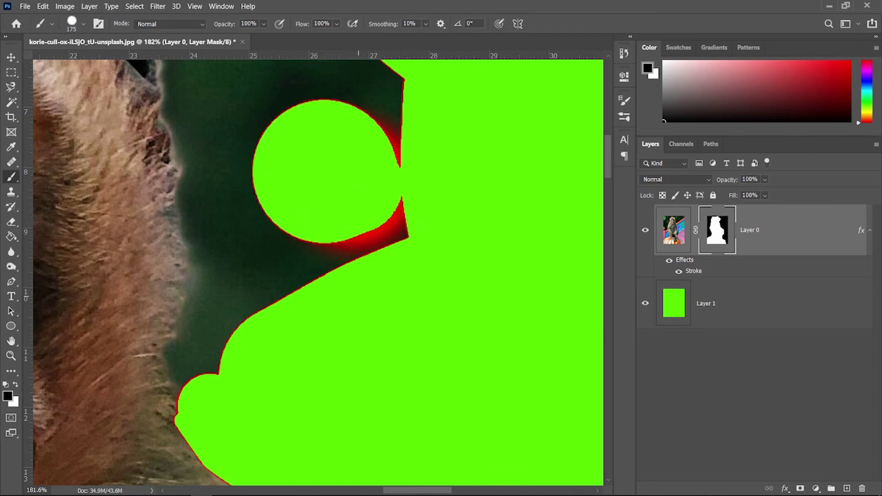
drag(347, 262, 372, 182)
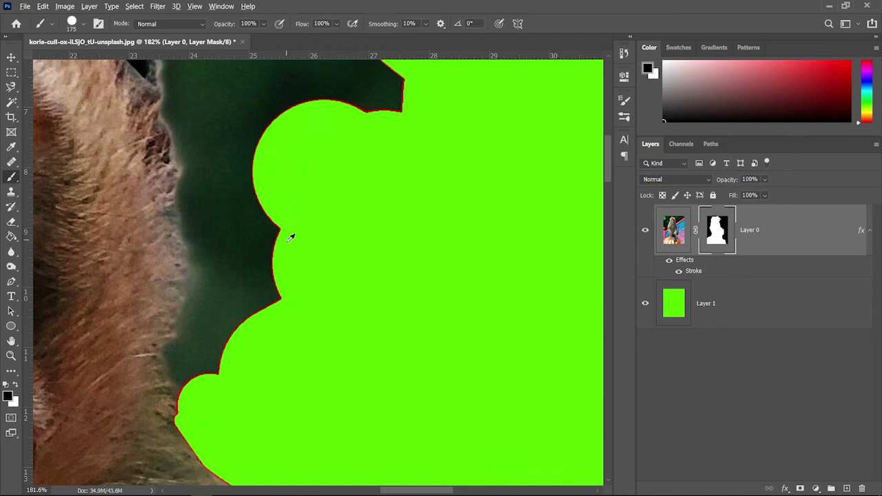
- Turn off visibility of the Stroke effect and the green Layer 1 in the Layers panel
scroll(290, 235, down, 10)
scroll(289, 234, down, 2)
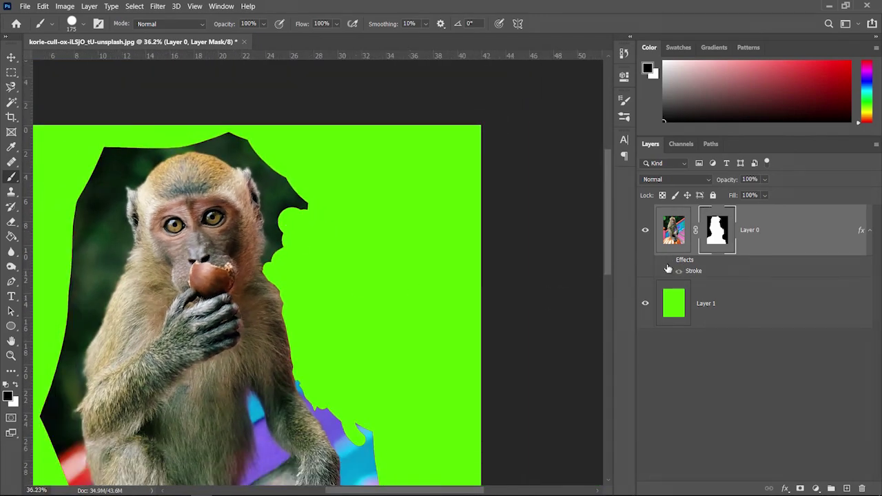
click(671, 262)
click(645, 304)
scroll(391, 330, down, 1)
scroll(248, 205, down, 3)
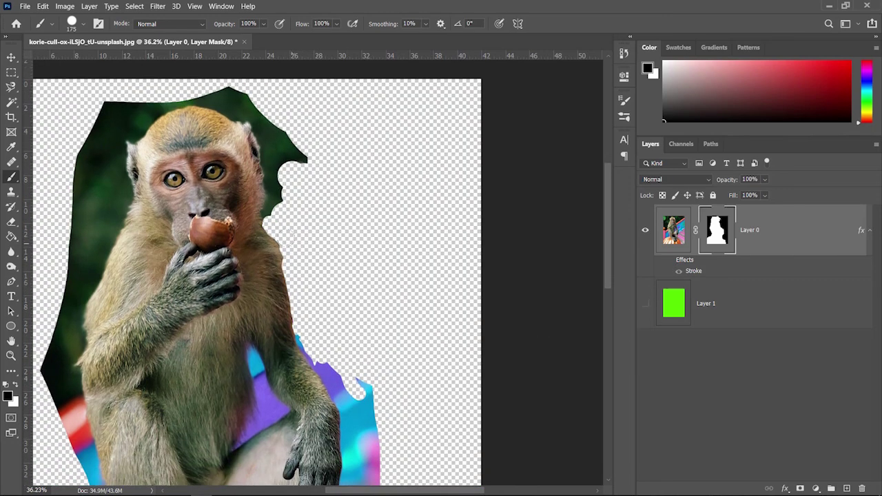